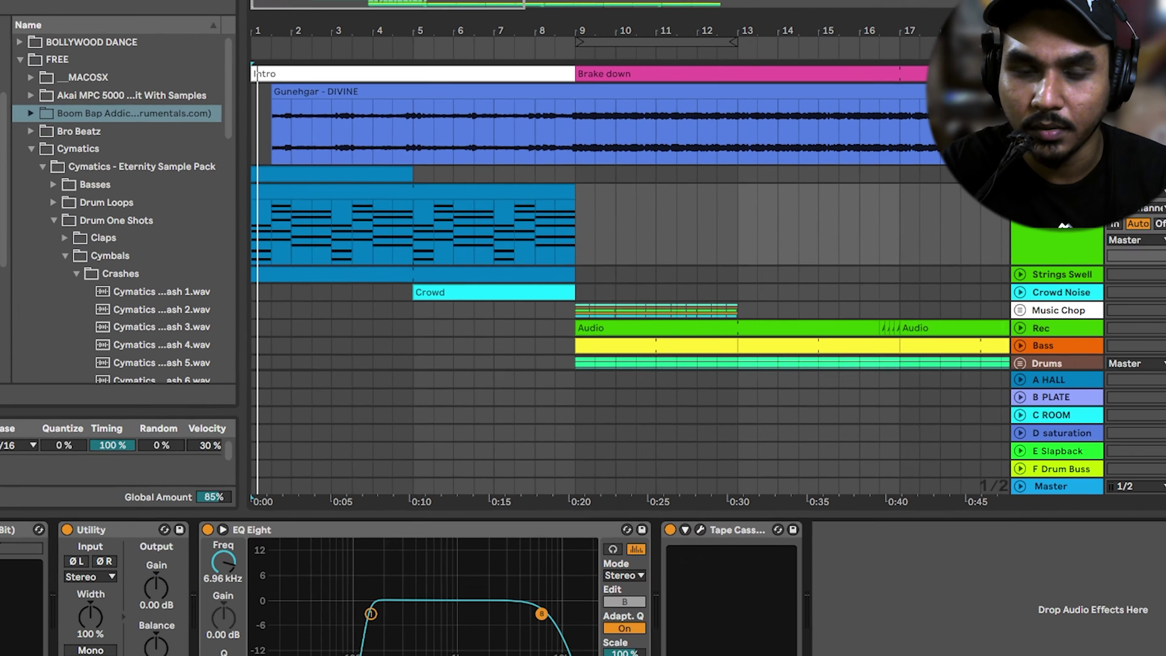
Open the Strings MIDI clip in an enlarged note editor and select the root notes G#2, D#3 and C#3 of its chords.
key(ctrl+alt+p)
drag(493, 207, 554, 113)
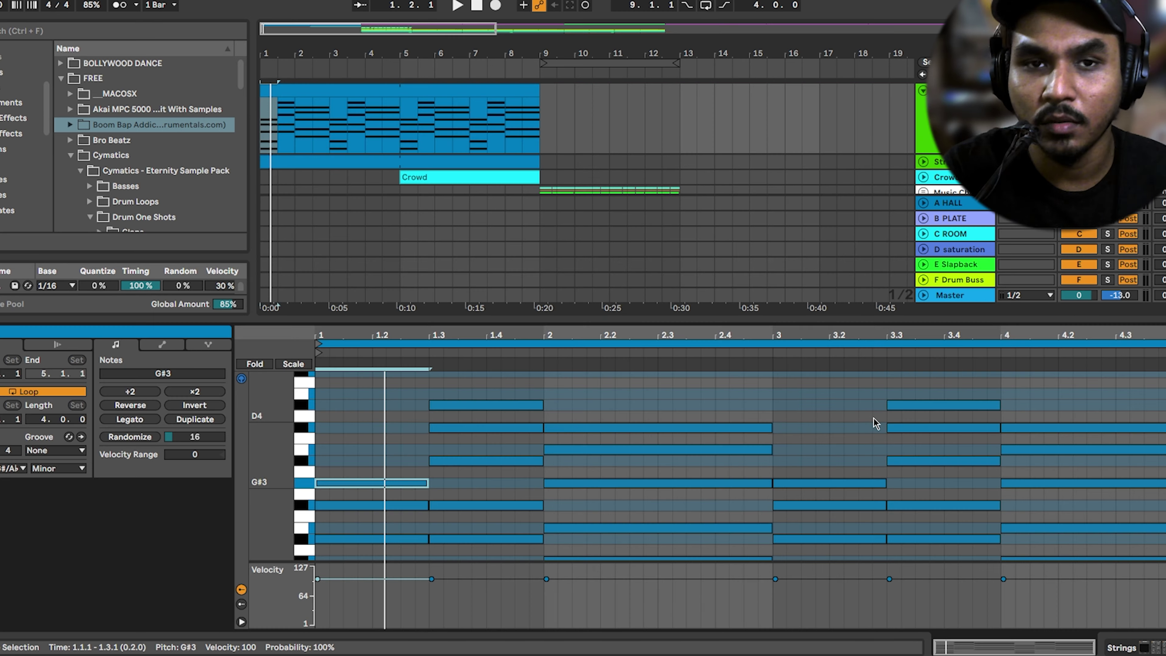
drag(647, 322, 647, 188)
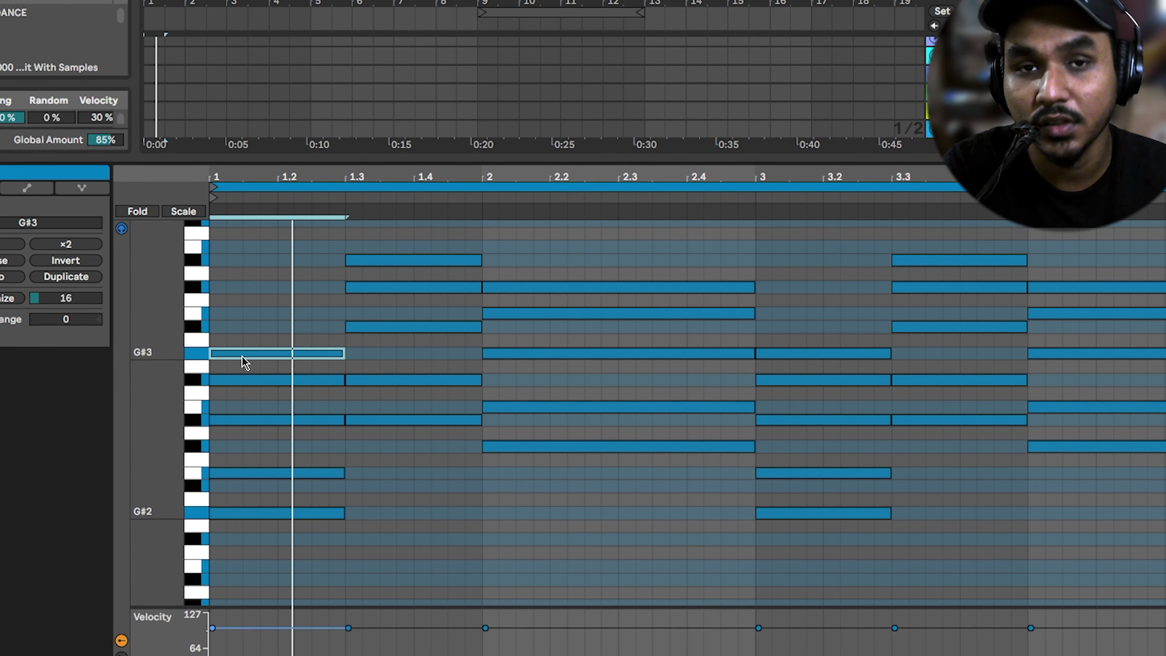
click(268, 516)
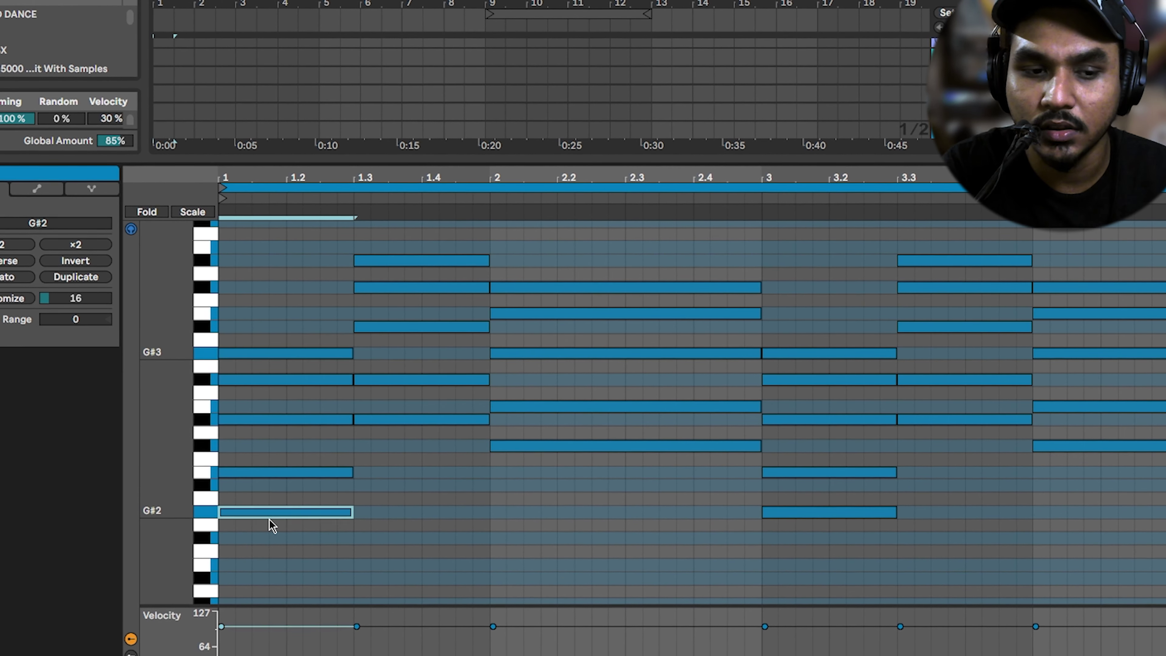
click(397, 419)
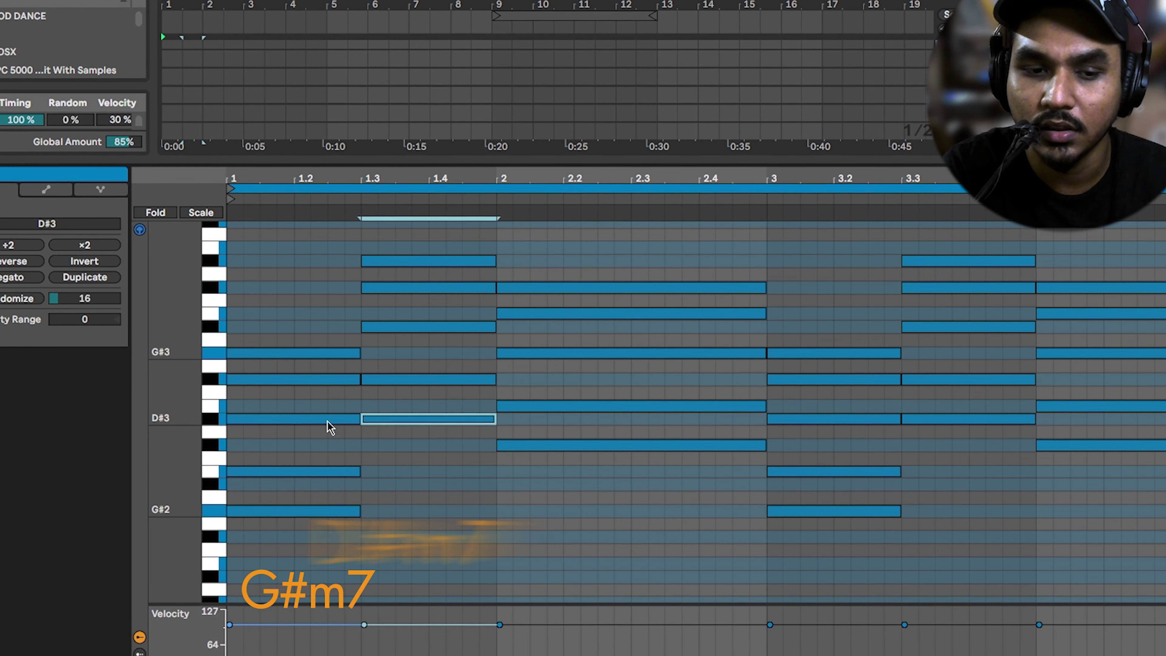
click(523, 445)
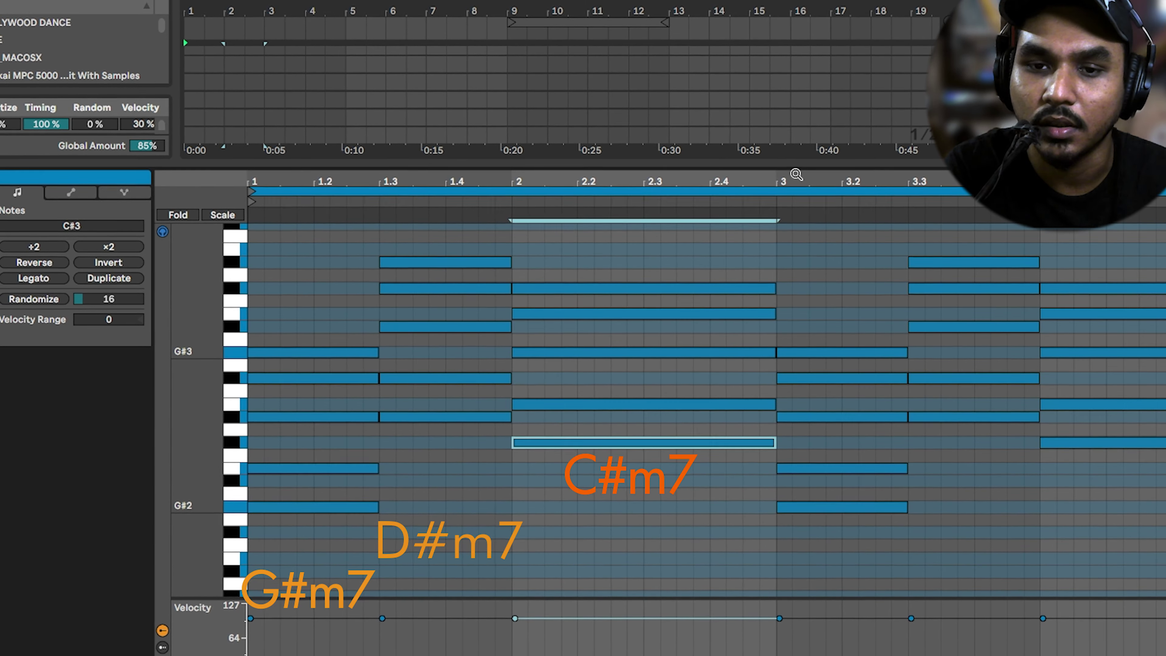
Unfold the Strings Swell track, open its MIDI clip to examine the chord notes, and play it back.
drag(794, 166, 794, 455)
click(950, 233)
double_click(982, 234)
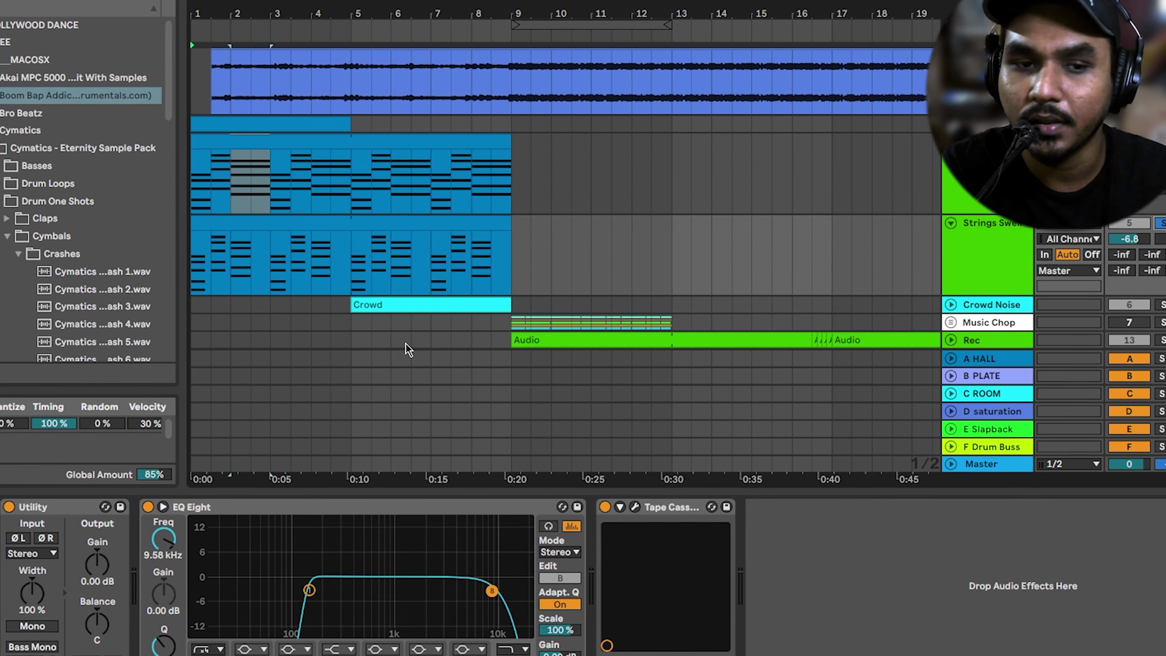
double_click(320, 226)
drag(568, 438, 570, 284)
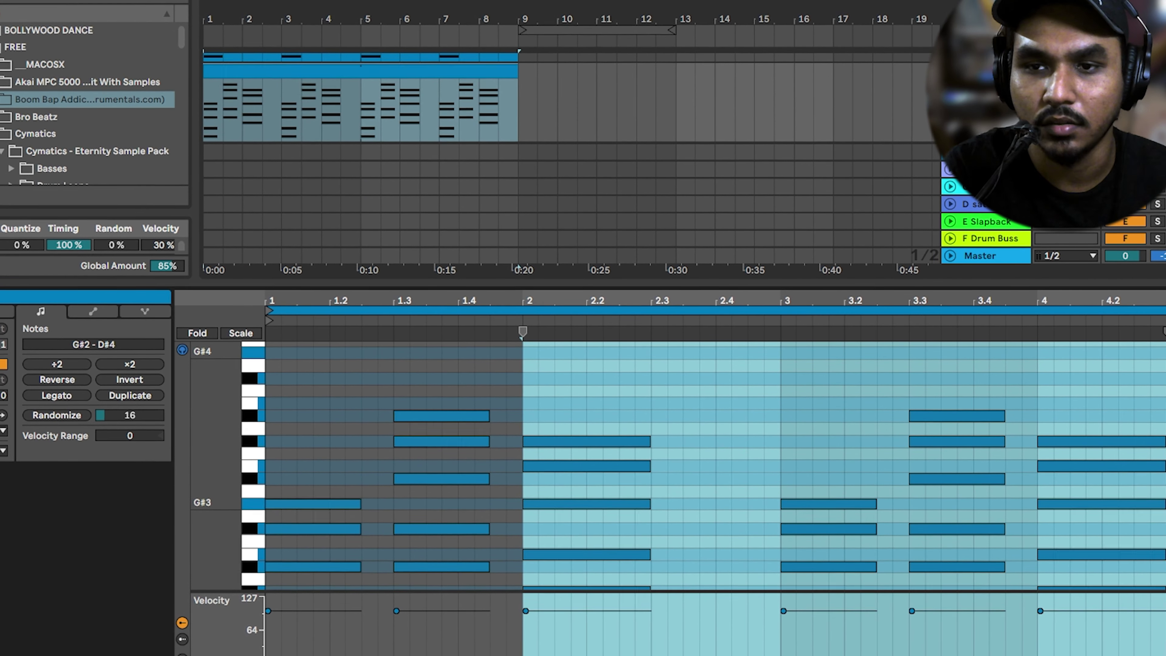
scroll(588, 427, down, 5)
key(space)
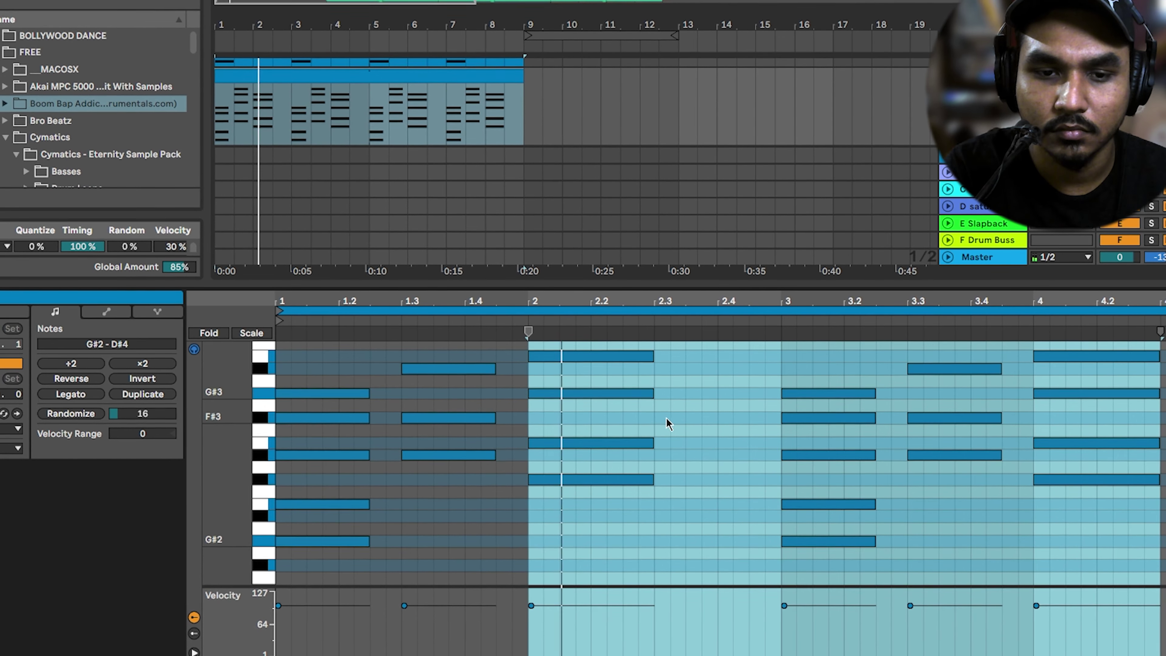
scroll(688, 422, up, 3)
drag(802, 281, 802, 353)
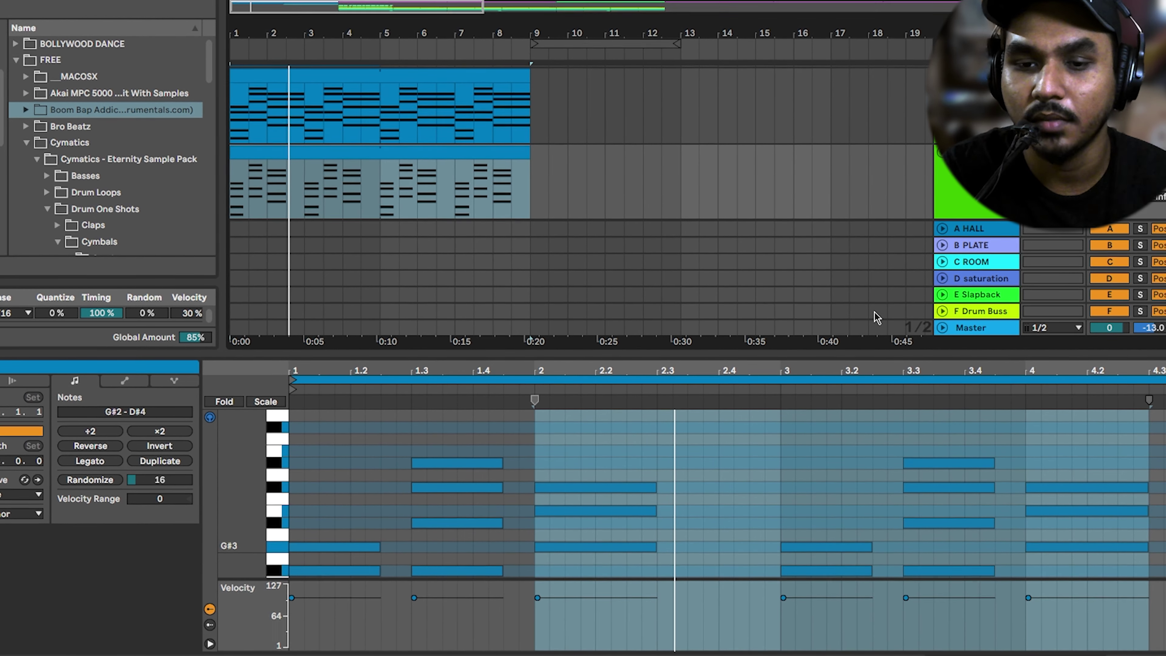
drag(869, 357, 890, 193)
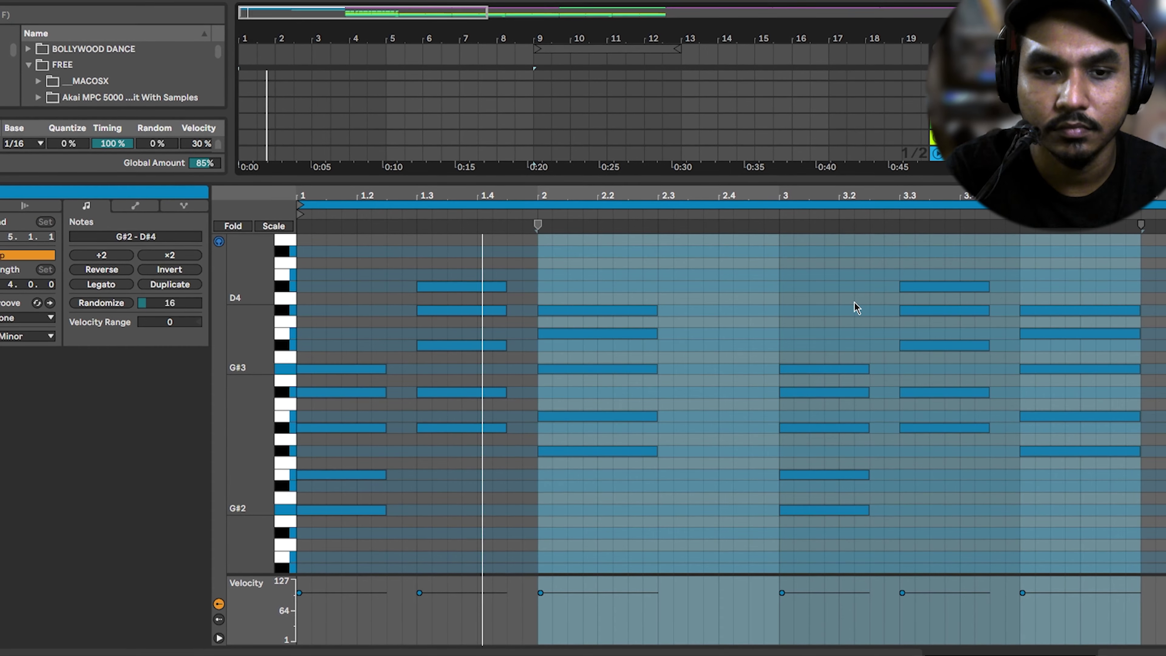
Unfold the Crowd Noise track, select its Crowd clip starting at bar 5, and play it.
drag(851, 183, 863, 380)
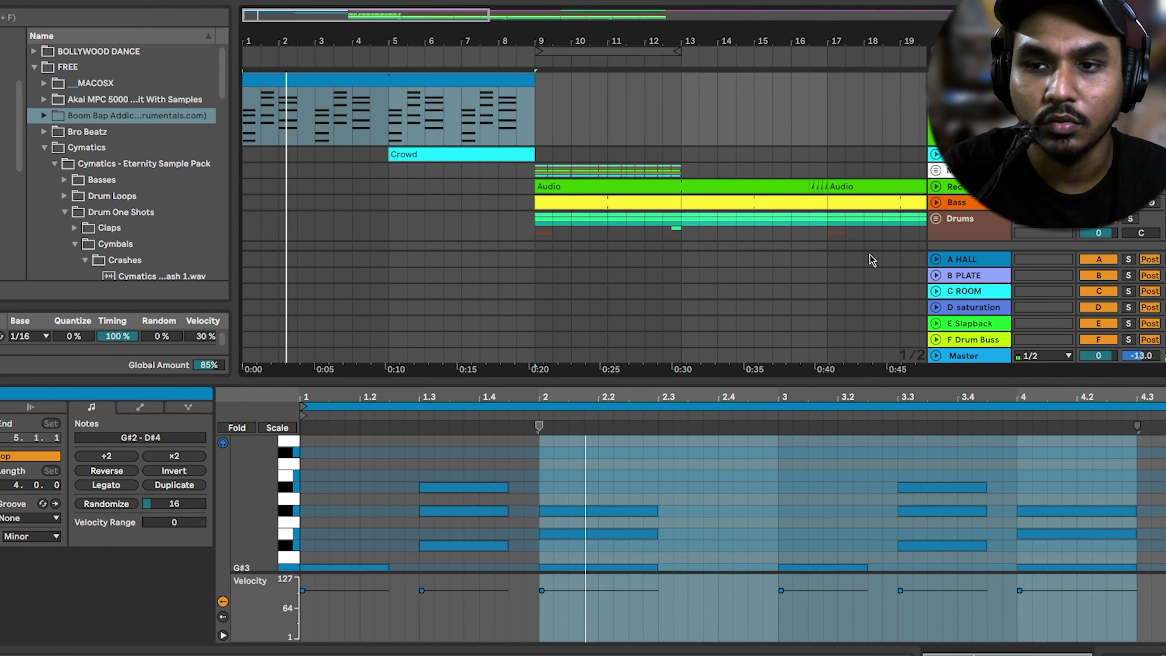
scroll(875, 256, up, 3)
scroll(878, 252, down, 3)
scroll(878, 253, up, 3)
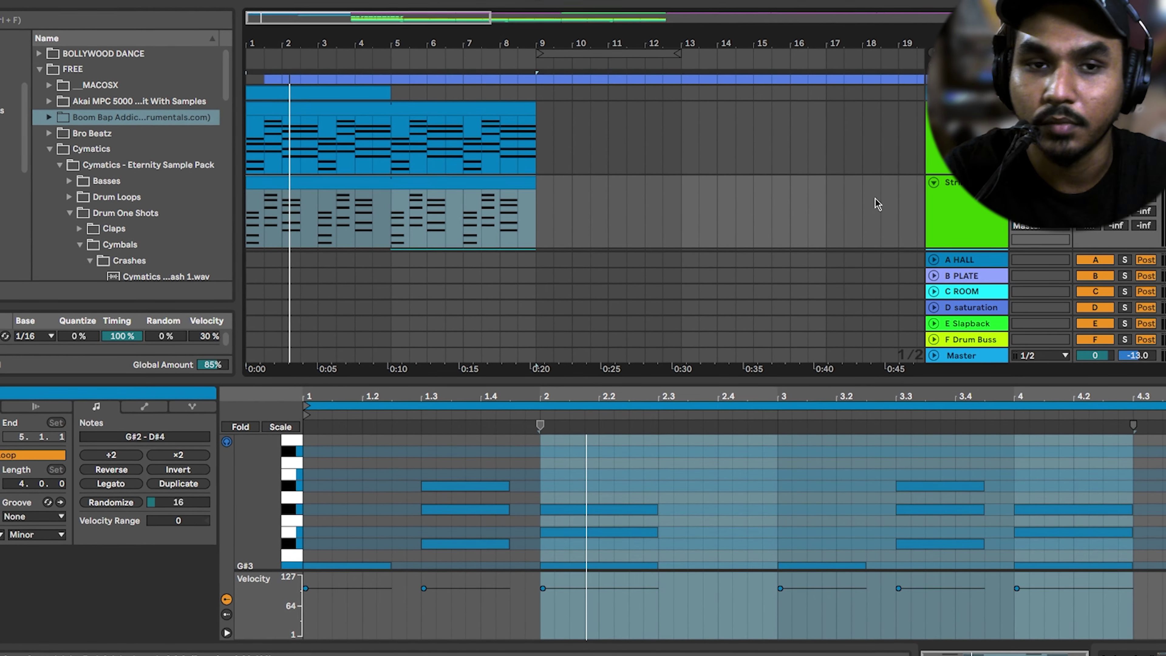
scroll(874, 193, down, 3)
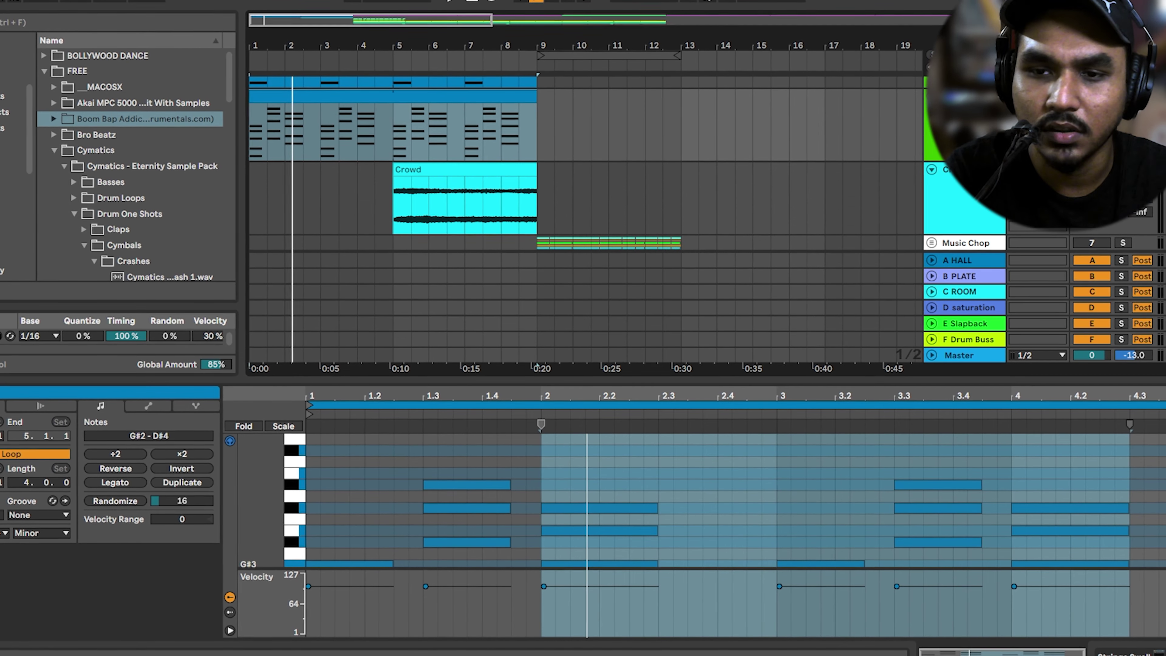
click(423, 166)
key(space)
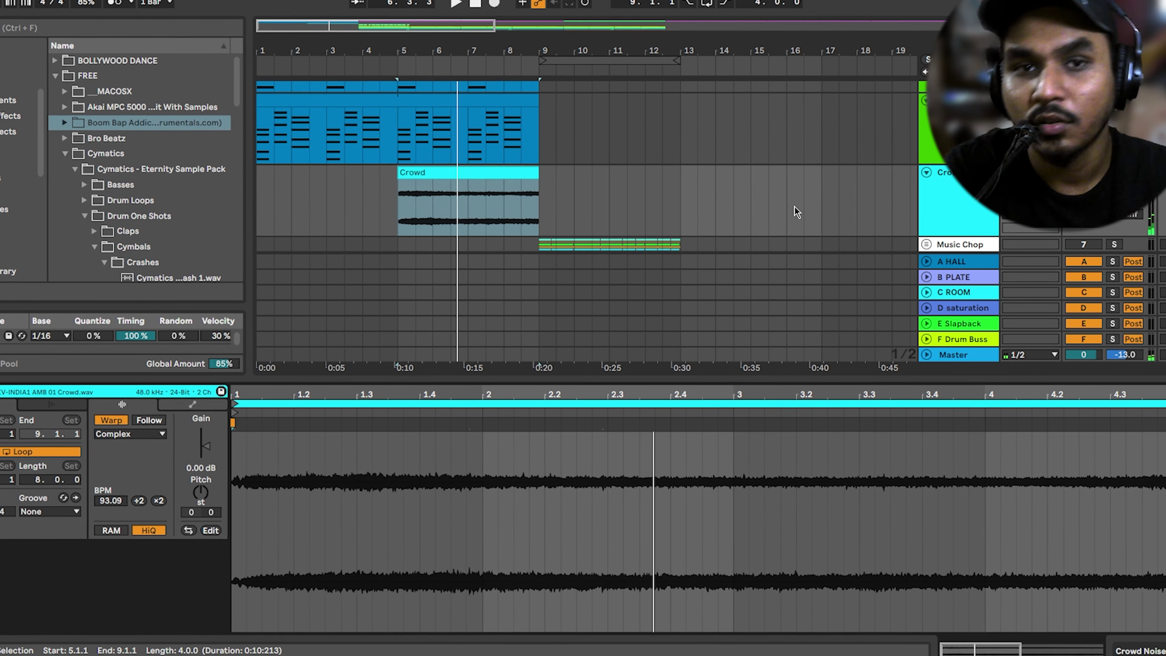
scroll(784, 205, up, 3)
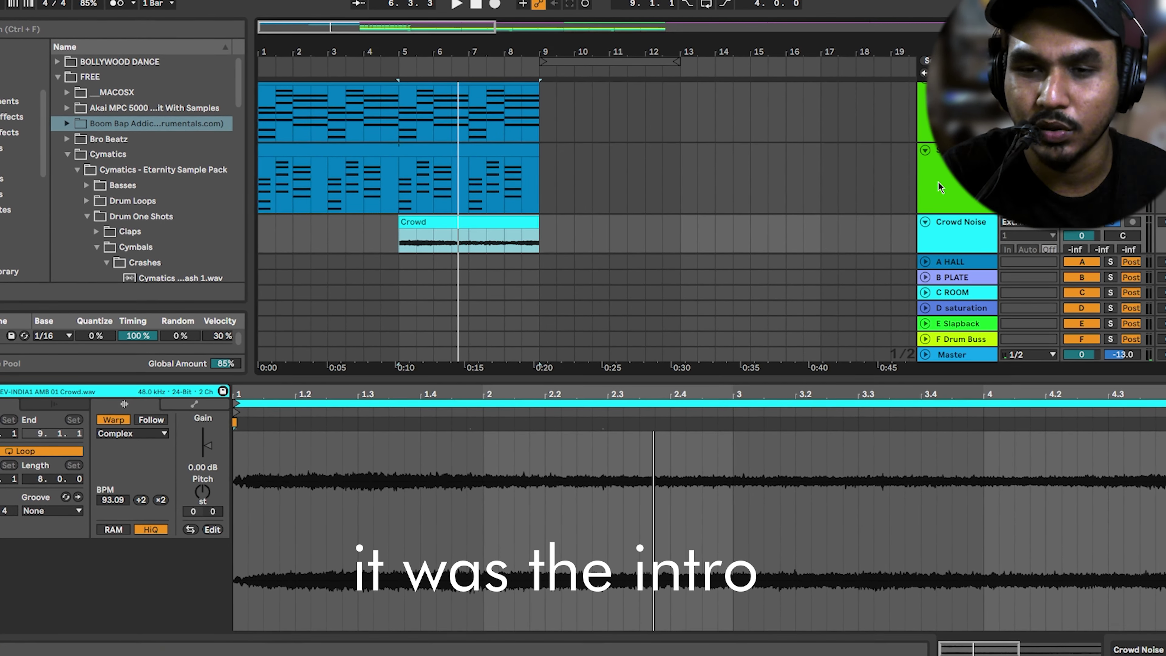
Play the first audio clip of the Chop String track at bar 9.
scroll(879, 189, down, 3)
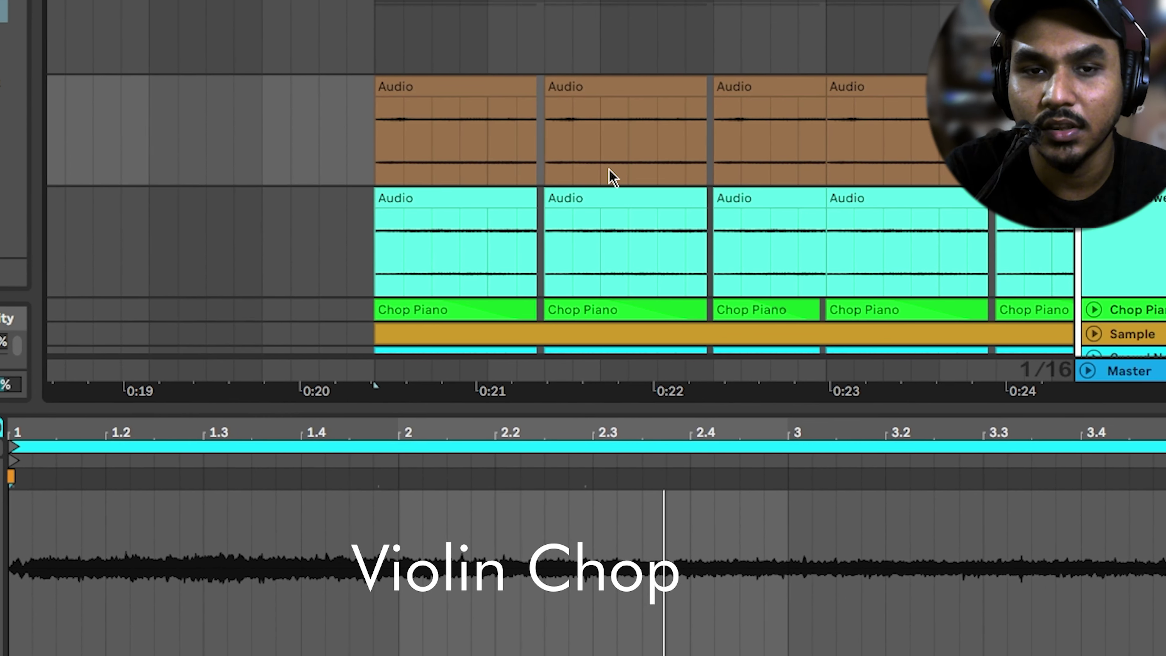
click(464, 82)
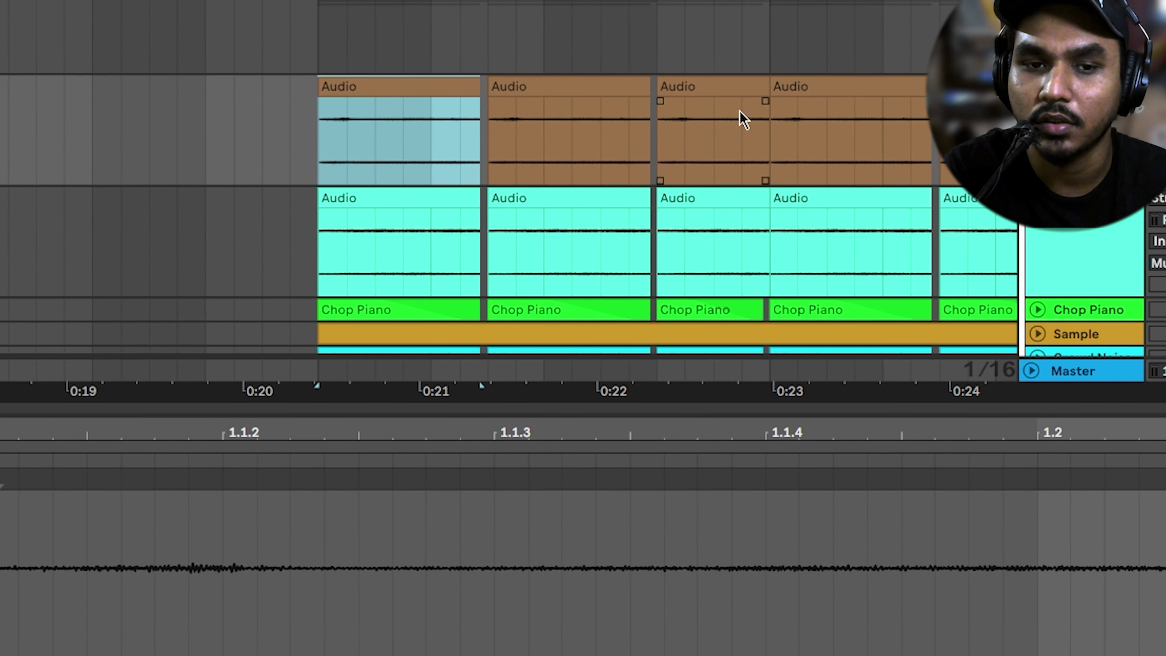
key(space)
scroll(987, 111, down, 2)
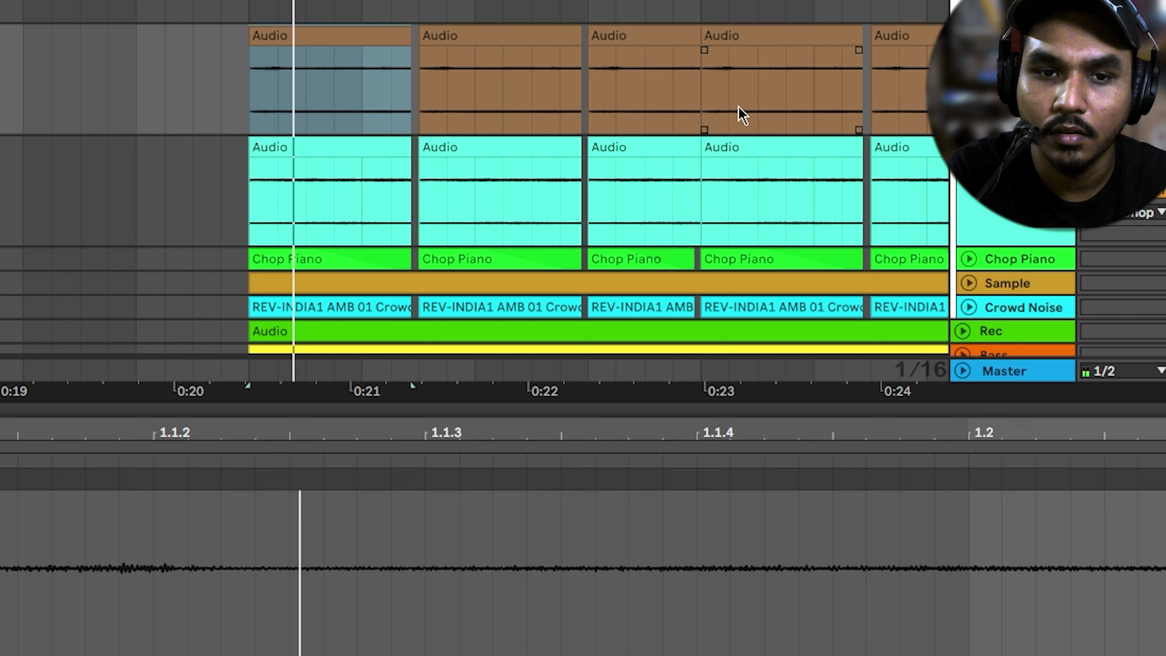
key(space)
scroll(603, 118, down, 1)
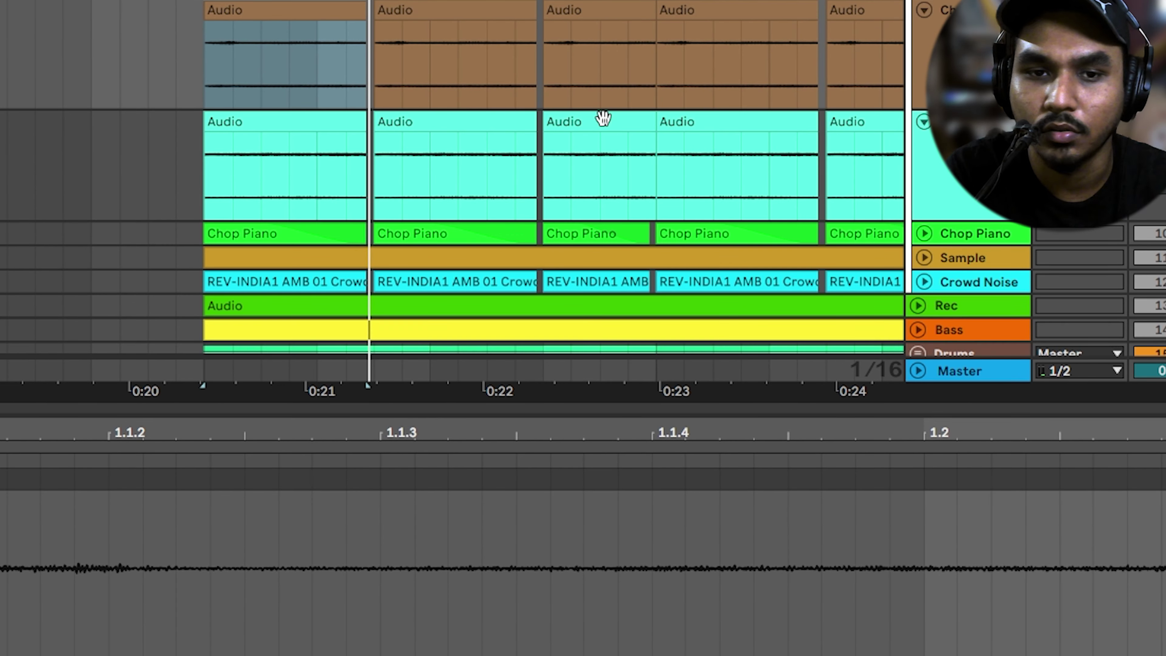
Examine the second Chop String clip and the gaps between chops, and replay the sequence from the first clip.
scroll(422, 37, up, 1)
click(422, 37)
scroll(424, 37, up, 3)
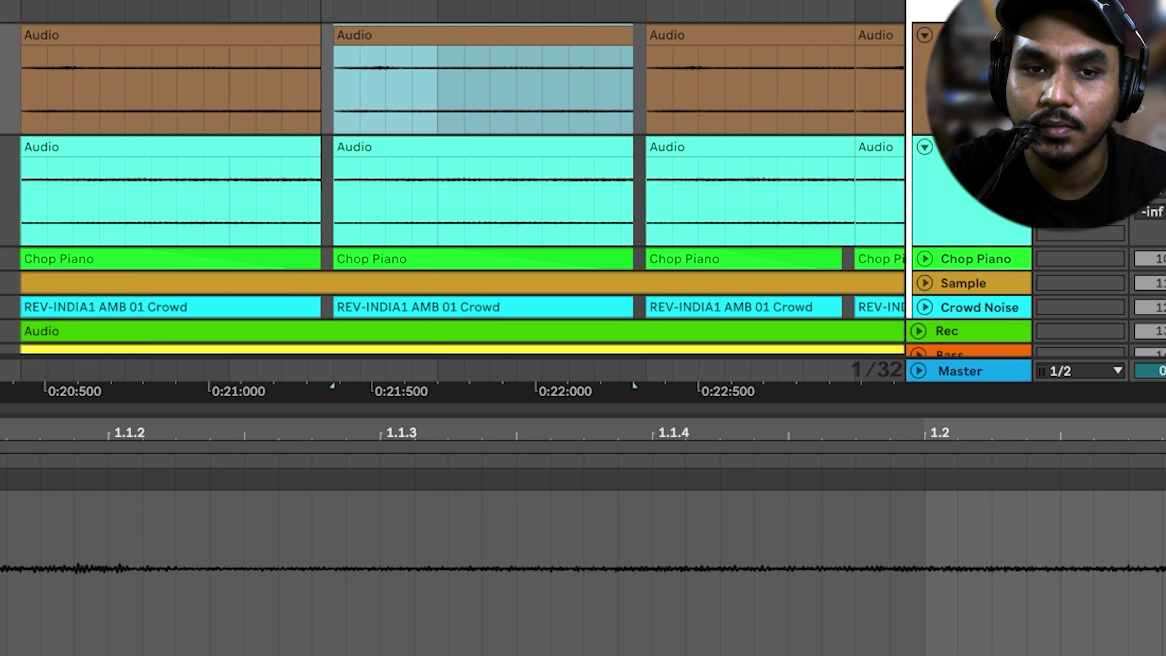
scroll(317, 42, up, 2)
scroll(268, 23, down, 2)
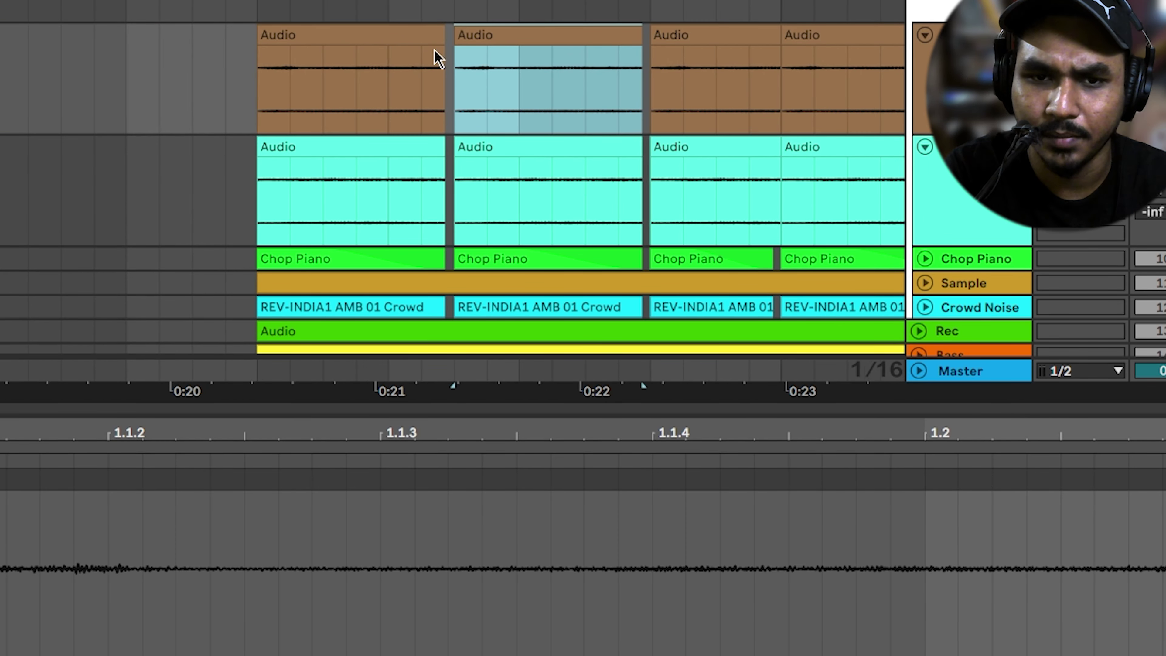
click(351, 35)
key(space)
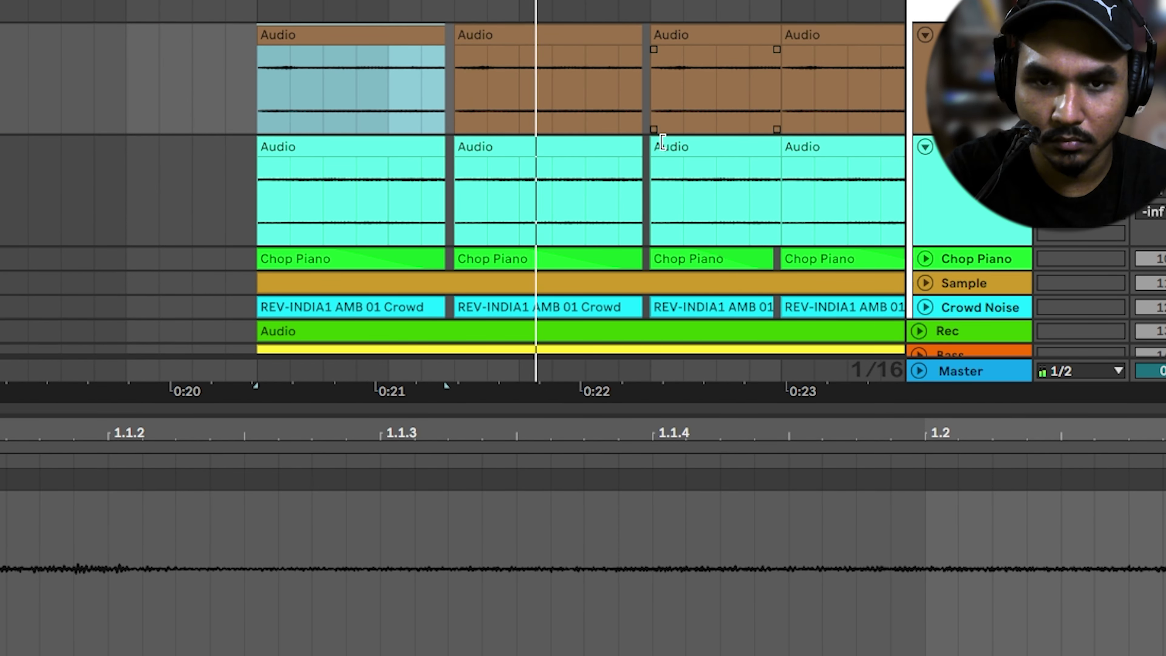
key(space)
scroll(730, 187, down, 3)
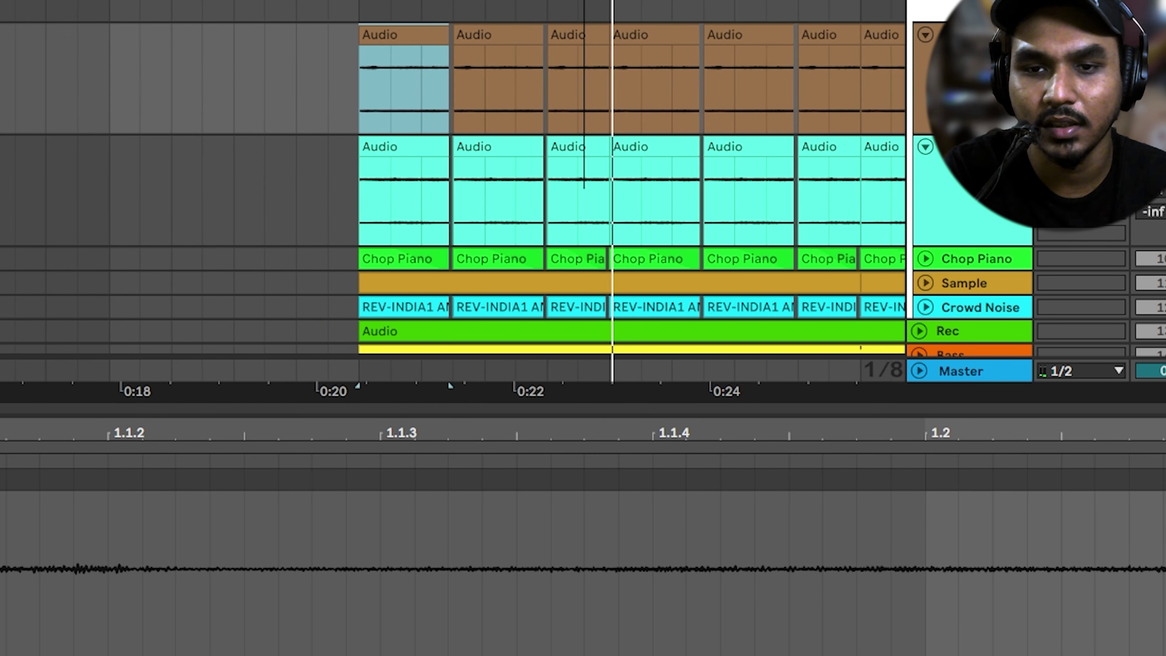
scroll(485, 187, up, 3)
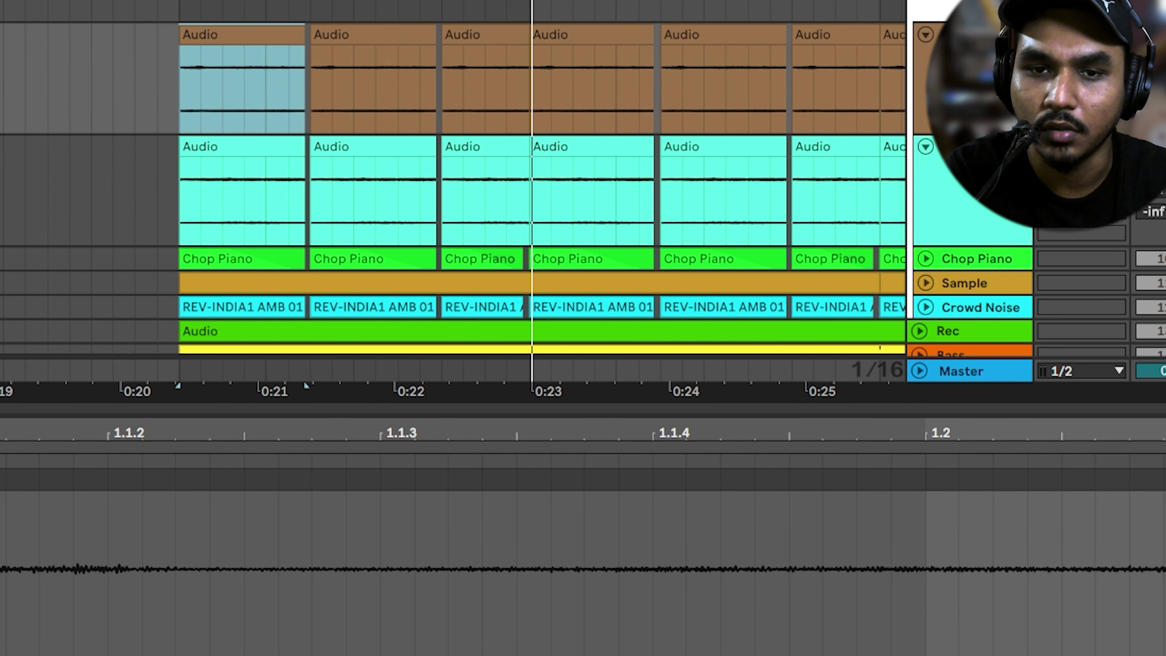
Unfold the Chop Piano track and play its first clip.
scroll(570, 187, down, 1)
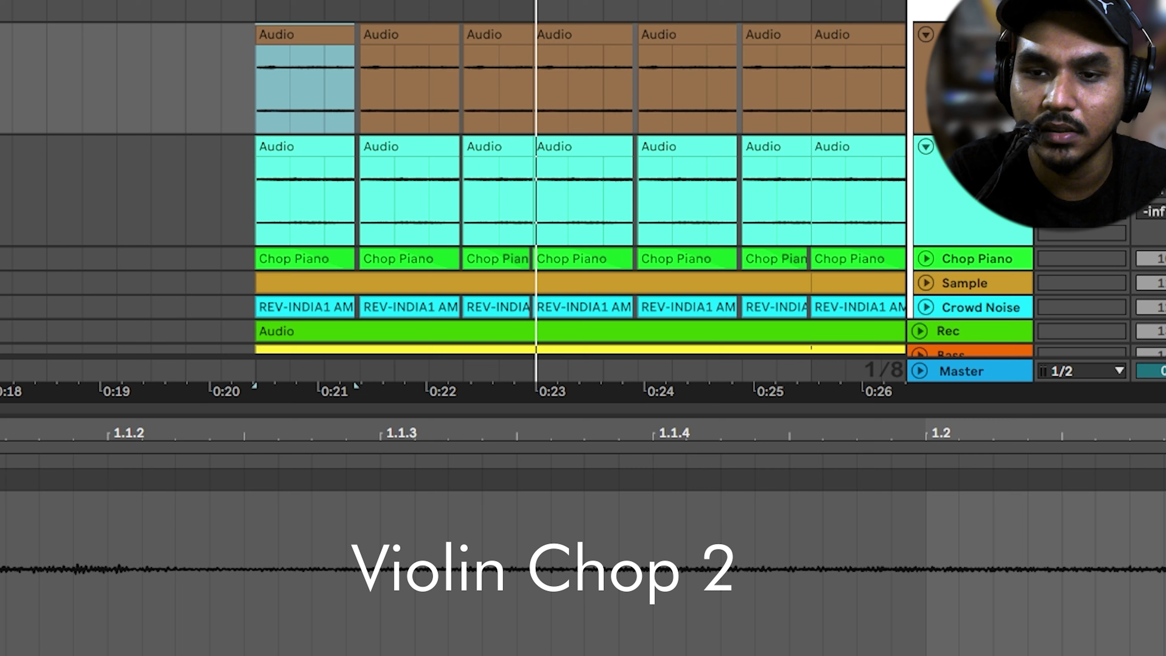
scroll(583, 207, down, 2)
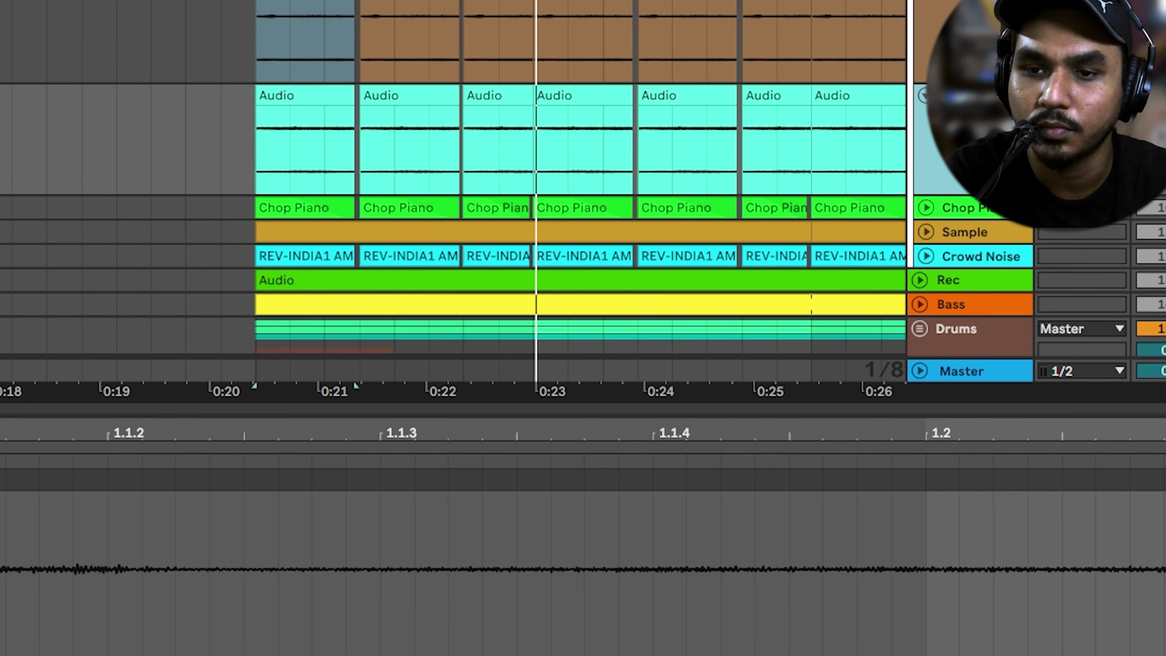
click(926, 208)
scroll(925, 207, down, 2)
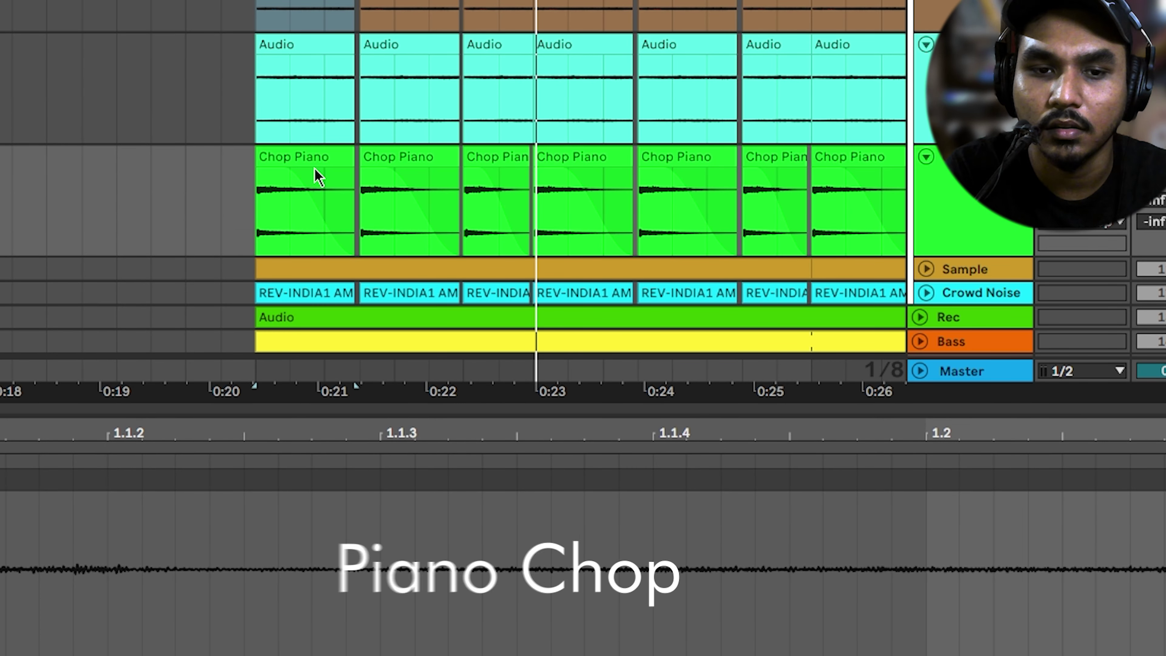
click(292, 157)
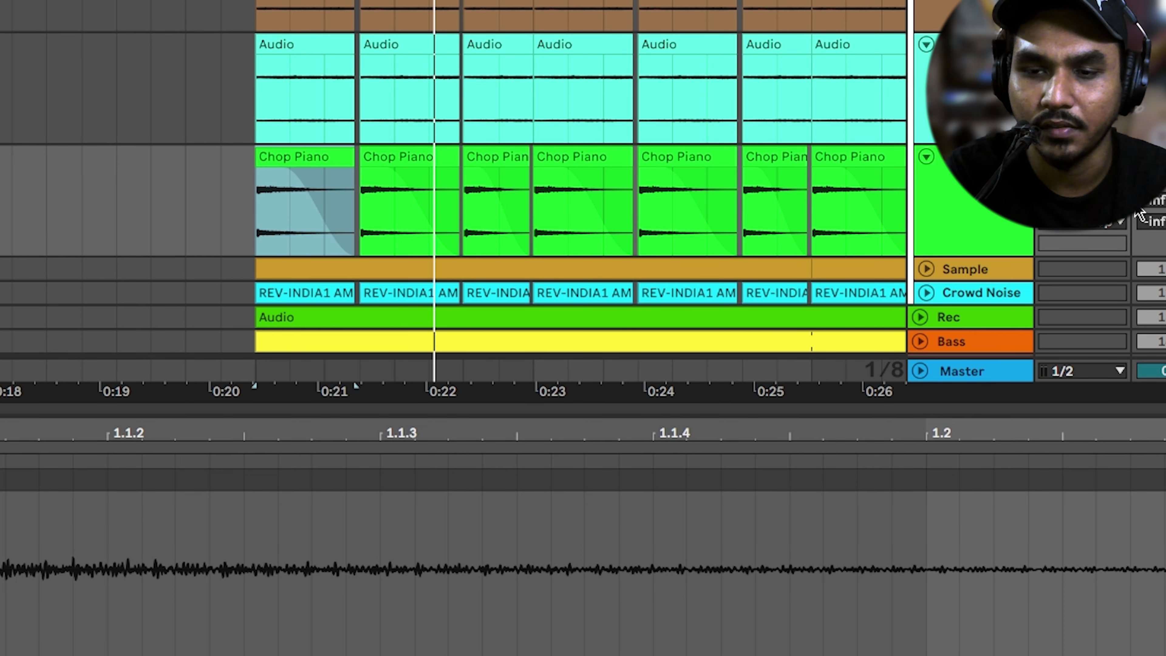
Unfold the Sample track, open its MIDI clip to examine the chopped G#2 notes, and play the pattern.
scroll(973, 199, down, 2)
scroll(831, 185, down, 2)
click(927, 171)
scroll(928, 171, down, 2)
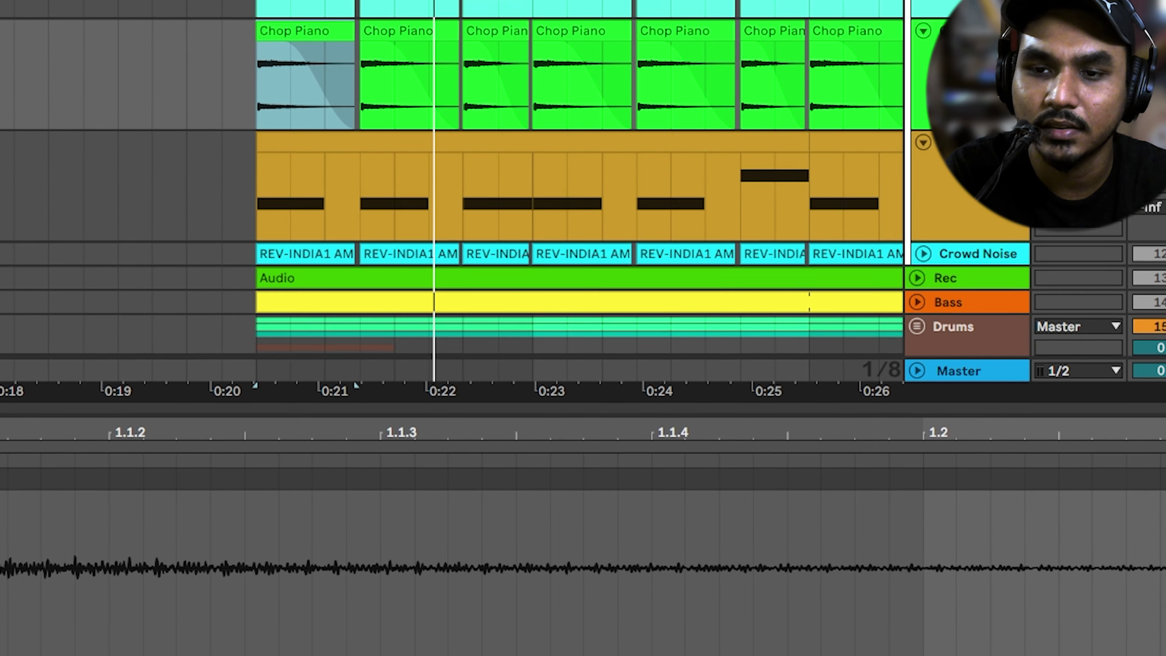
double_click(964, 129)
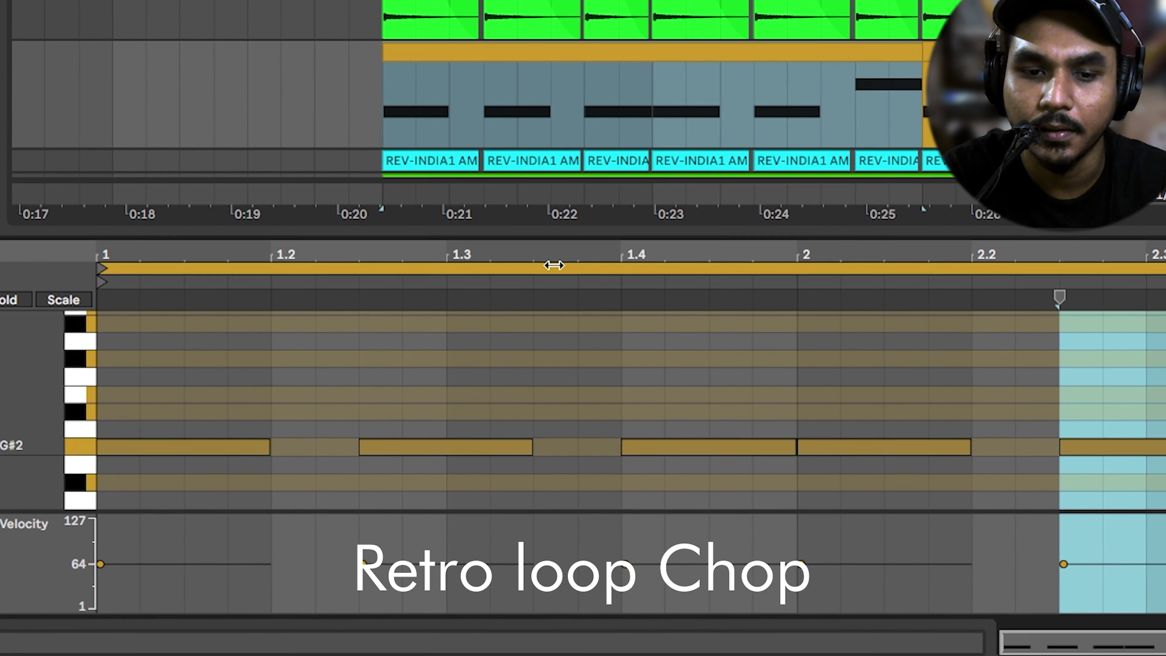
scroll(445, 367, down, 2)
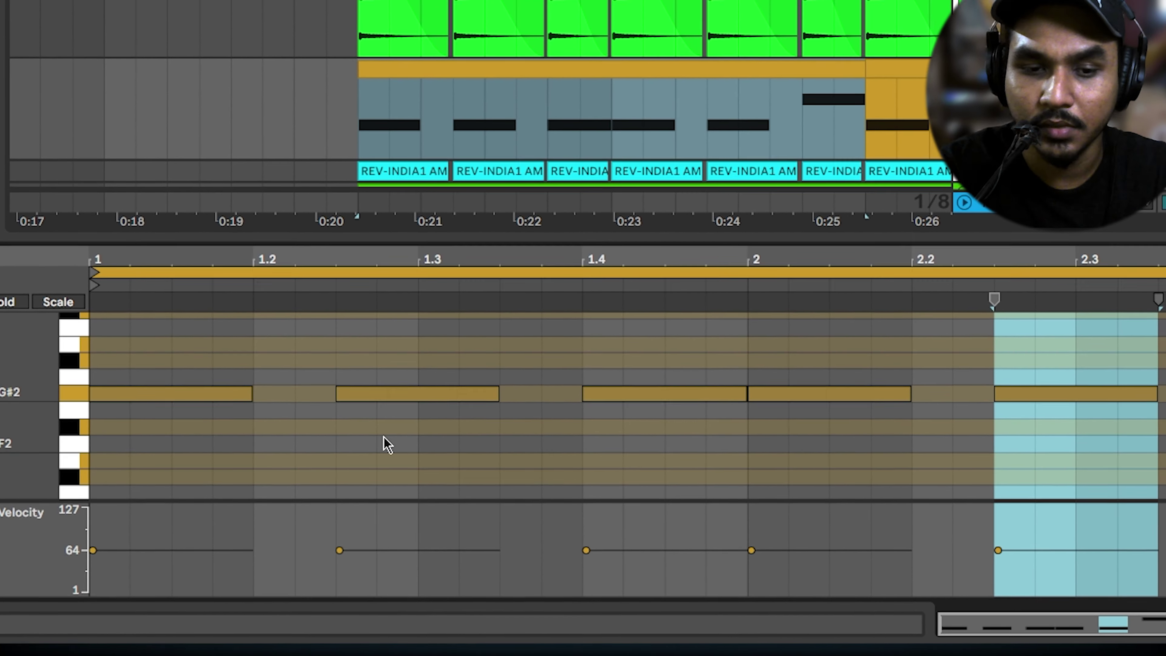
key(space)
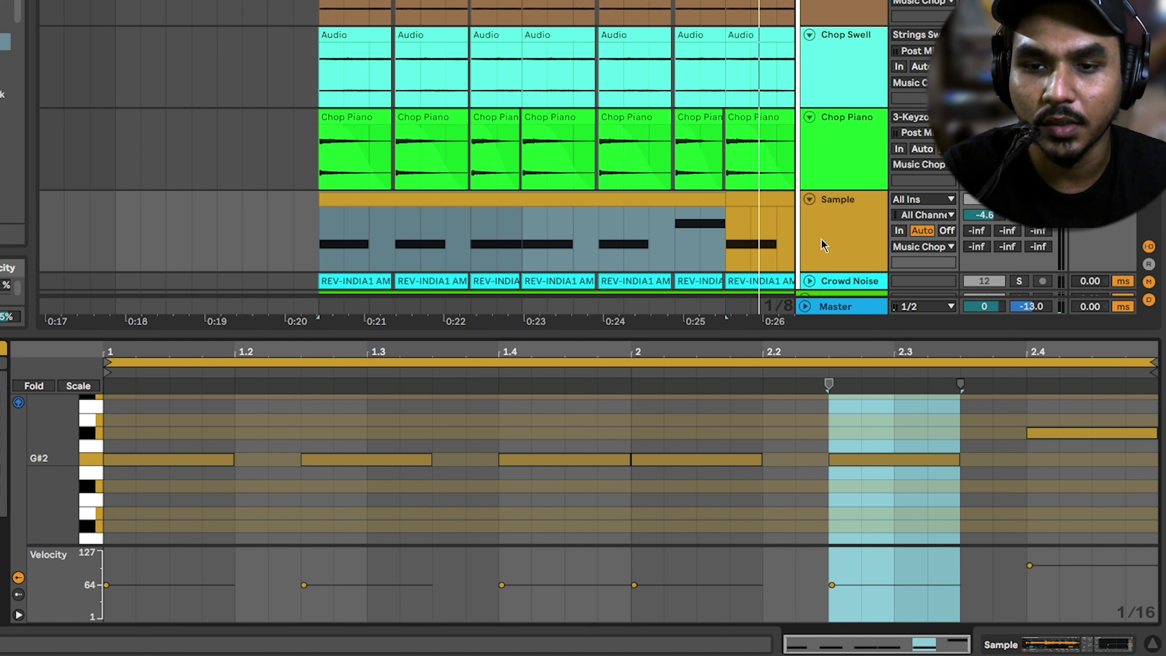
Look over the Music Chop group's tracks from Chop String down to the unfolded Crowd Noise track.
scroll(482, 170, up, 2)
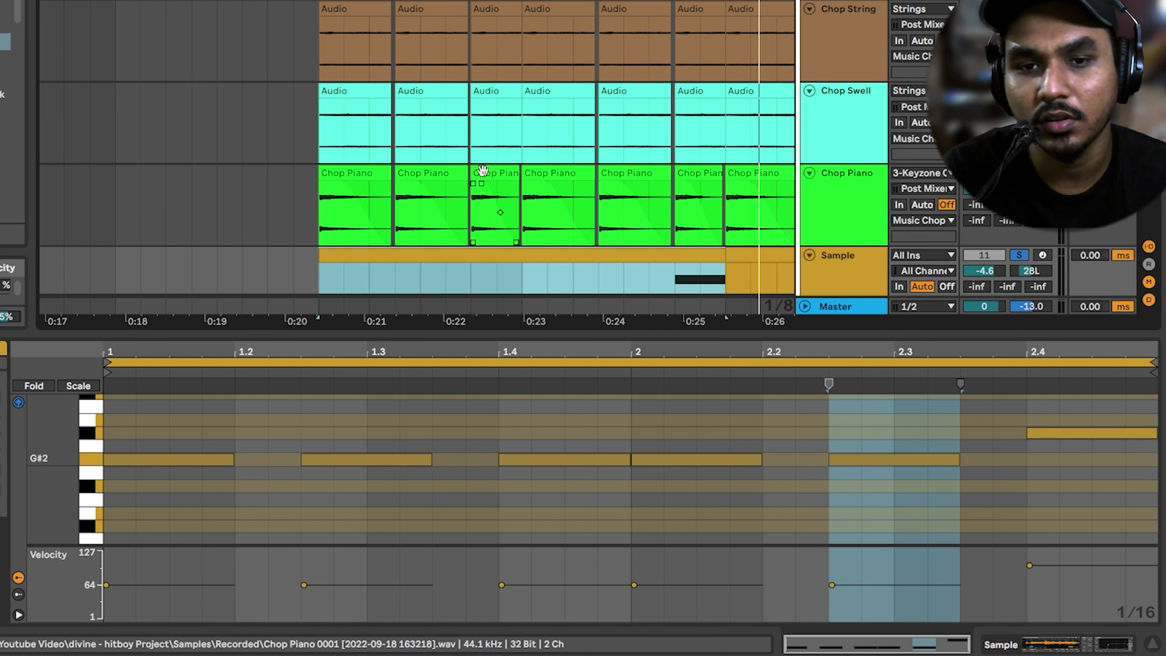
scroll(714, 128, up, 3)
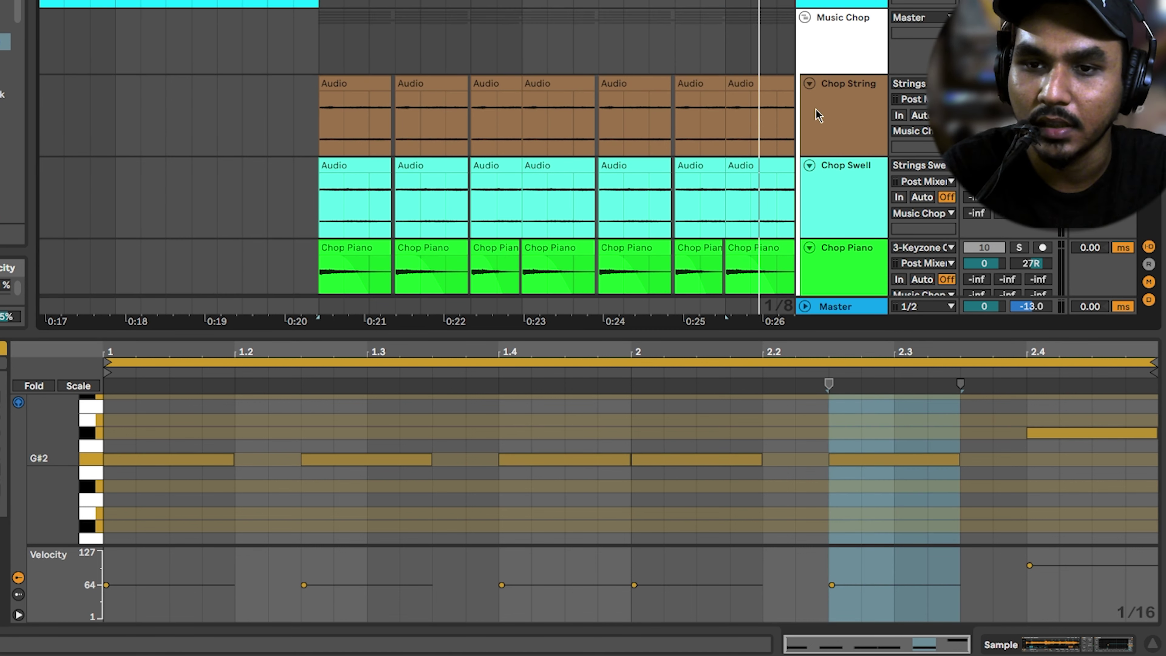
scroll(757, 161, down, 9)
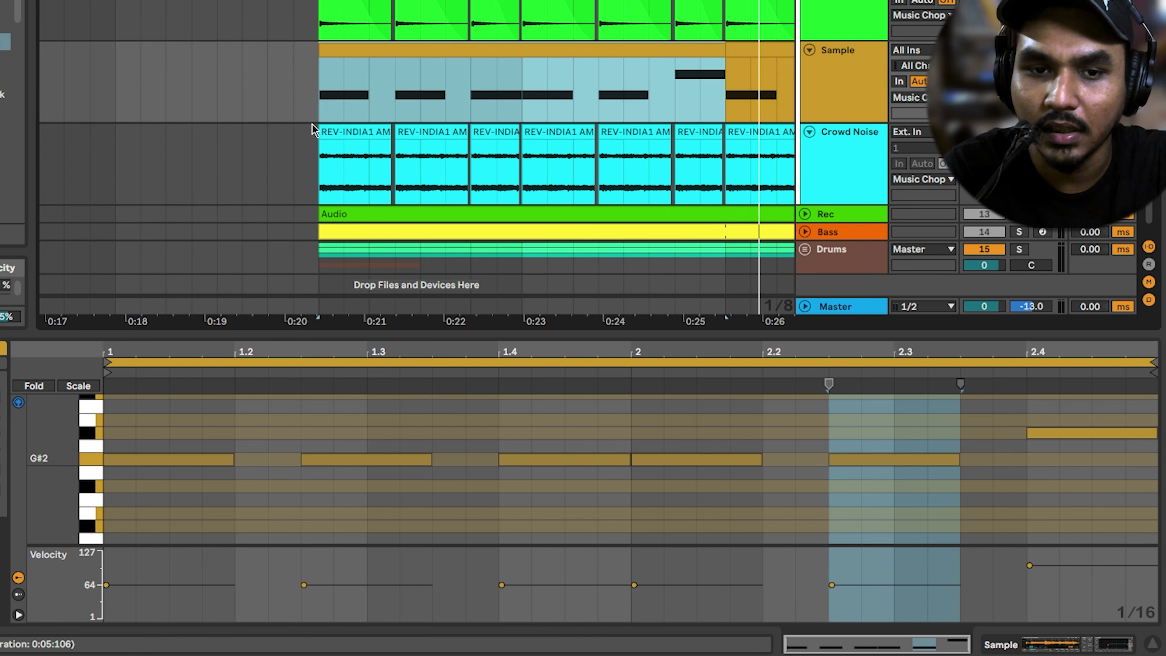
Play the Crowd Noise chops from the first clip, and fold the Music Chop group.
click(368, 131)
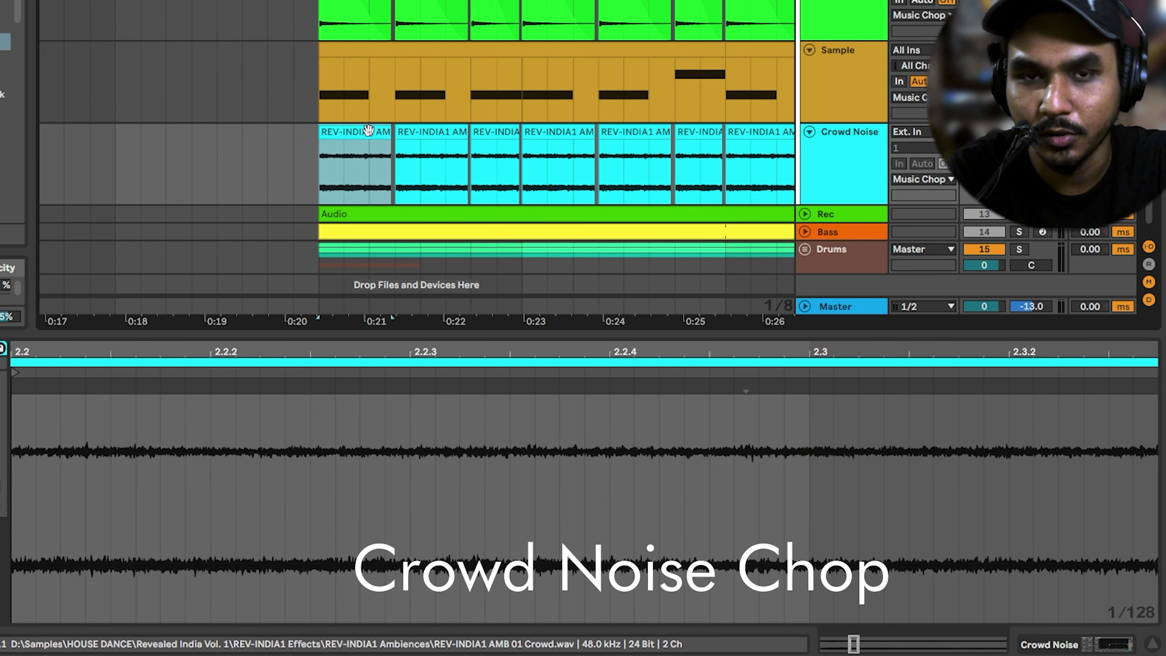
key(space)
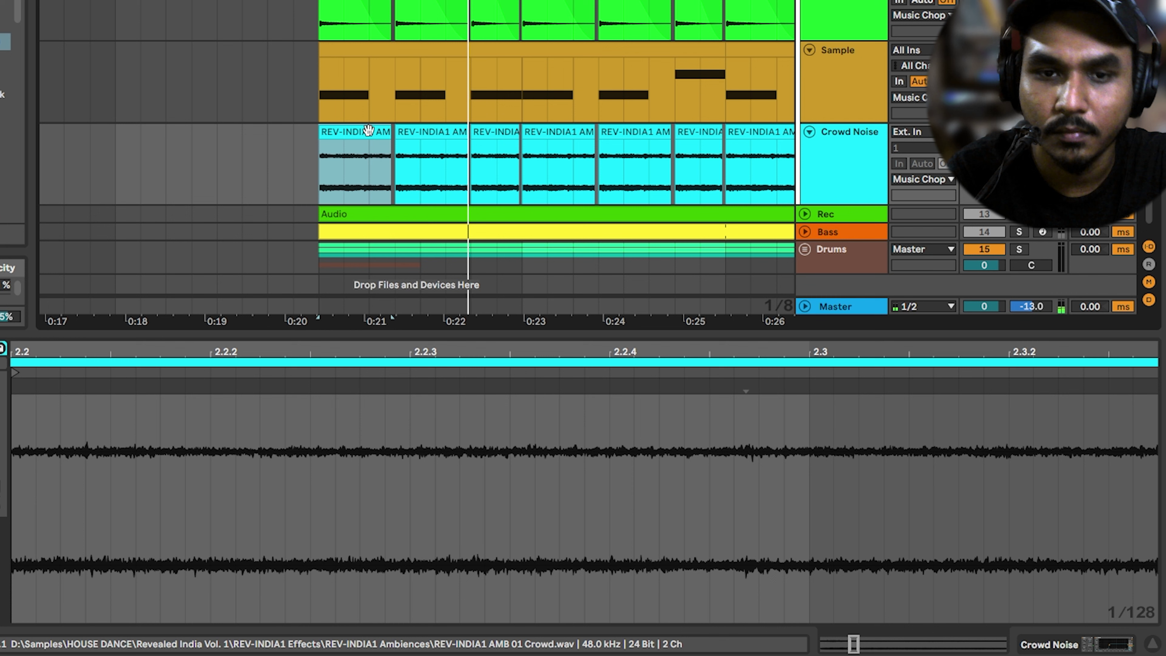
scroll(840, 95, up, 10)
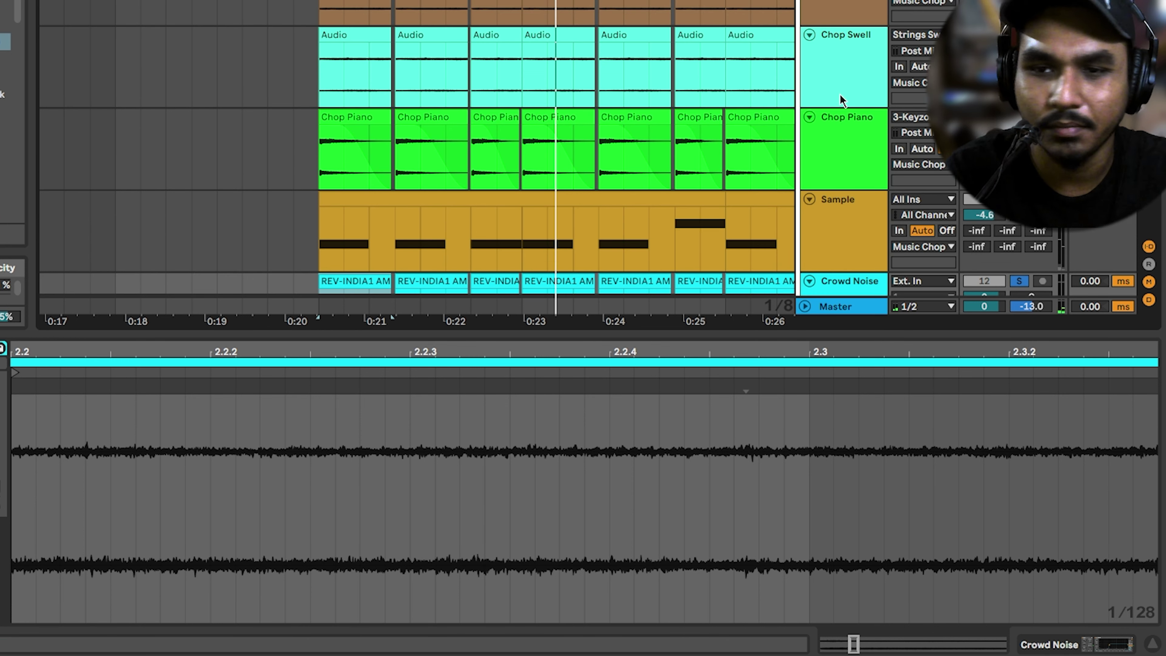
click(804, 17)
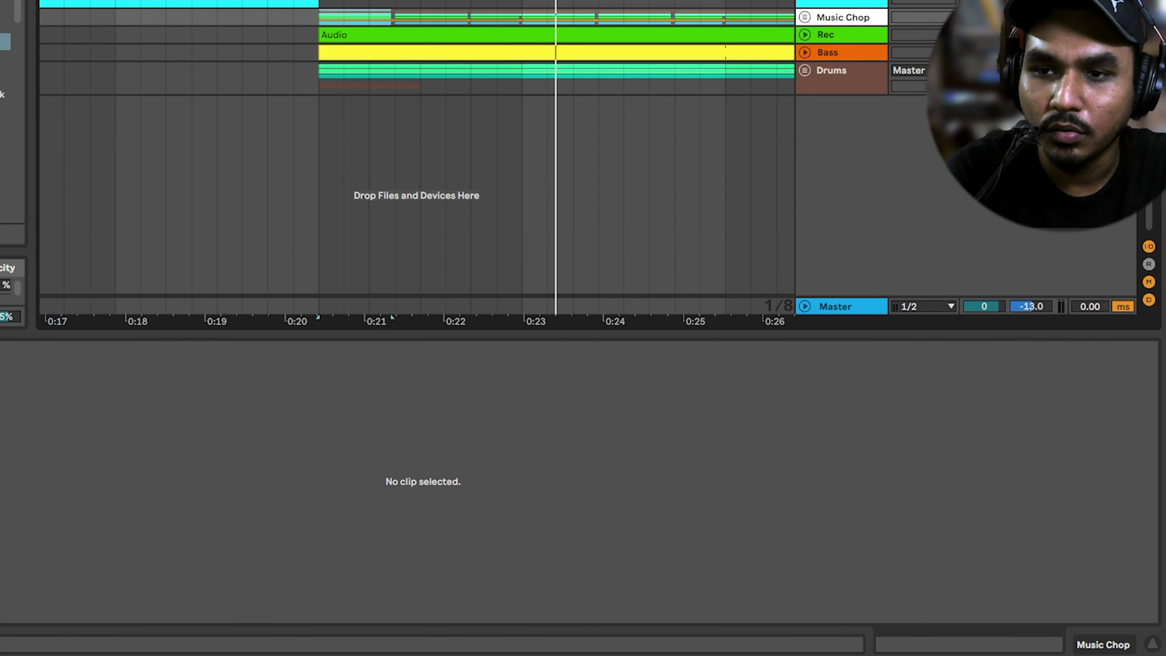
Unfold the Rec track and select its first audio clip to examine the recorded chop sequence.
click(805, 35)
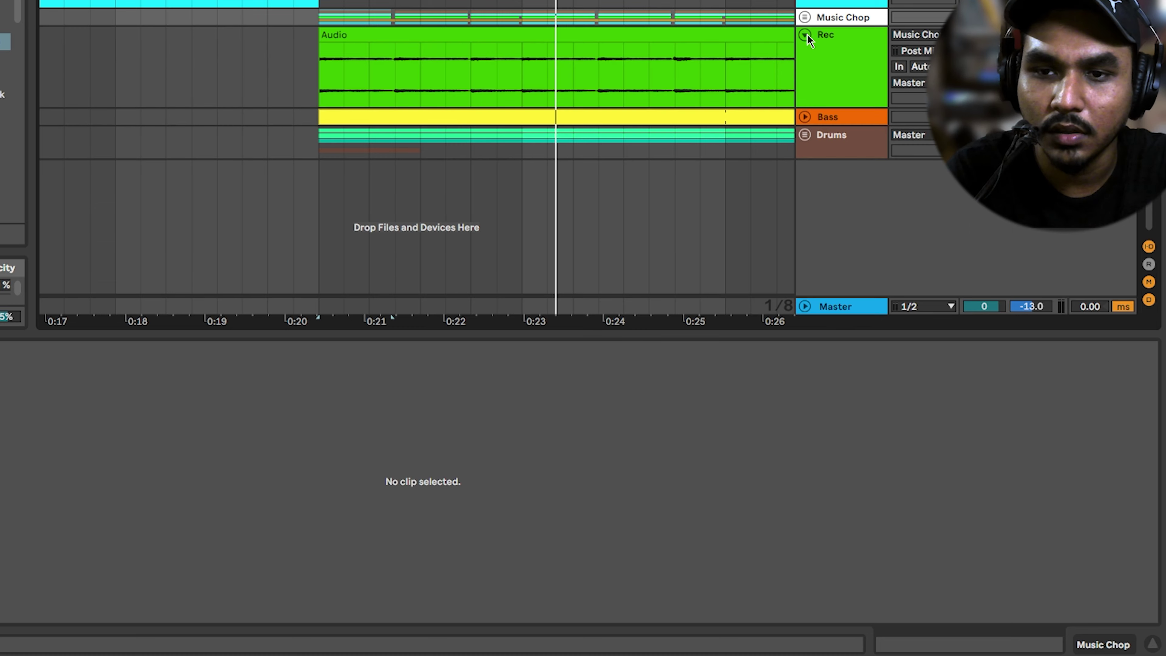
scroll(574, 1, down, 4)
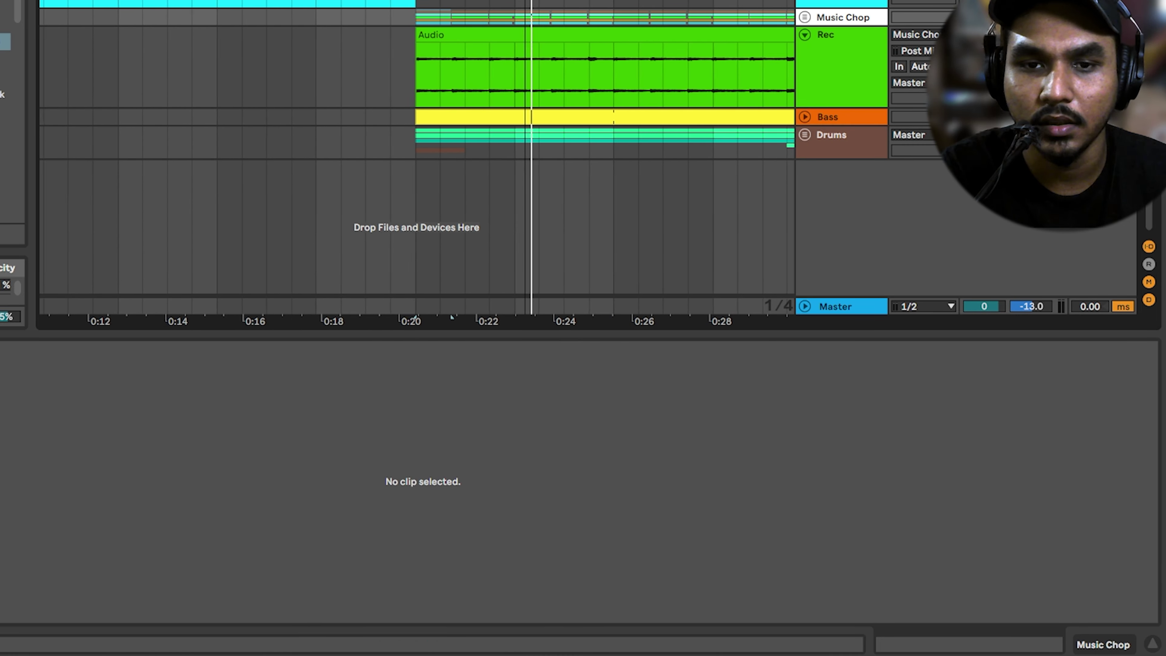
click(592, 85)
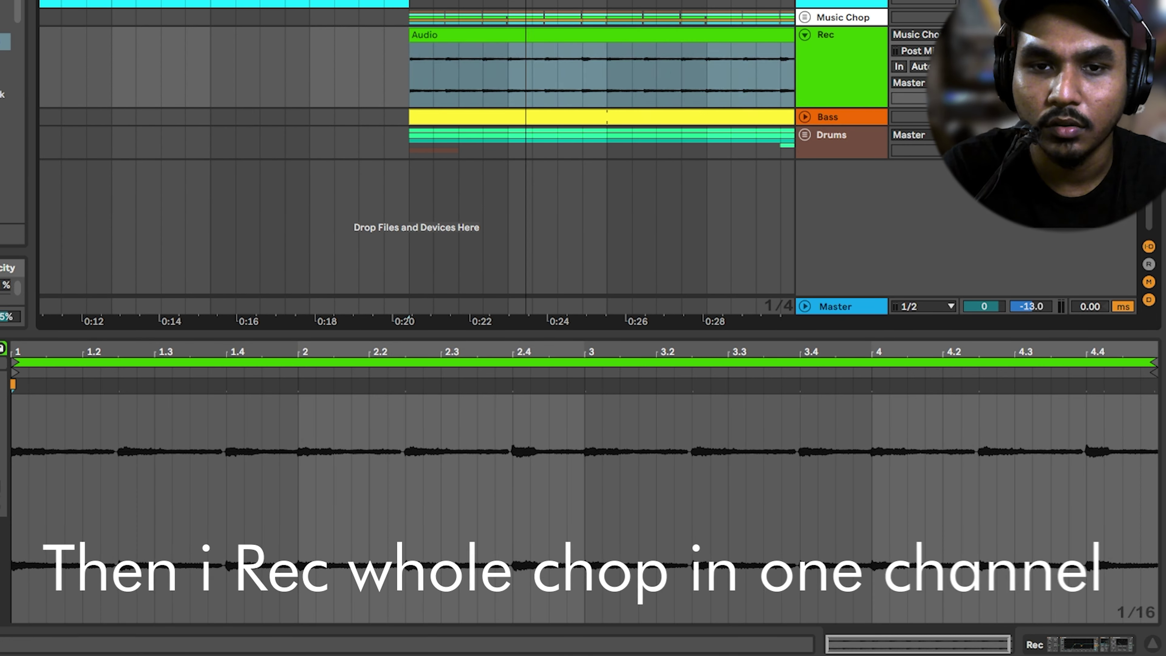
Examine the pitch settings of the short Rec clips starting at bar 16.3, and play them from that point.
key(minus)
scroll(202, 74, down, 4)
scroll(430, 74, up, 7)
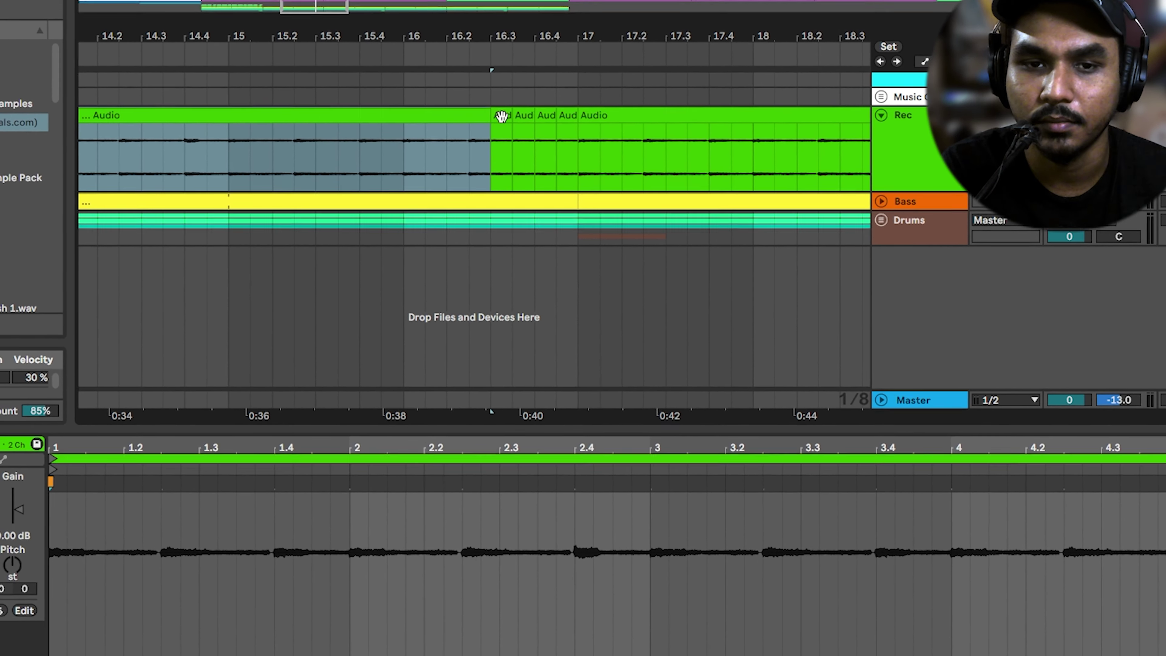
click(473, 77)
key(plus)
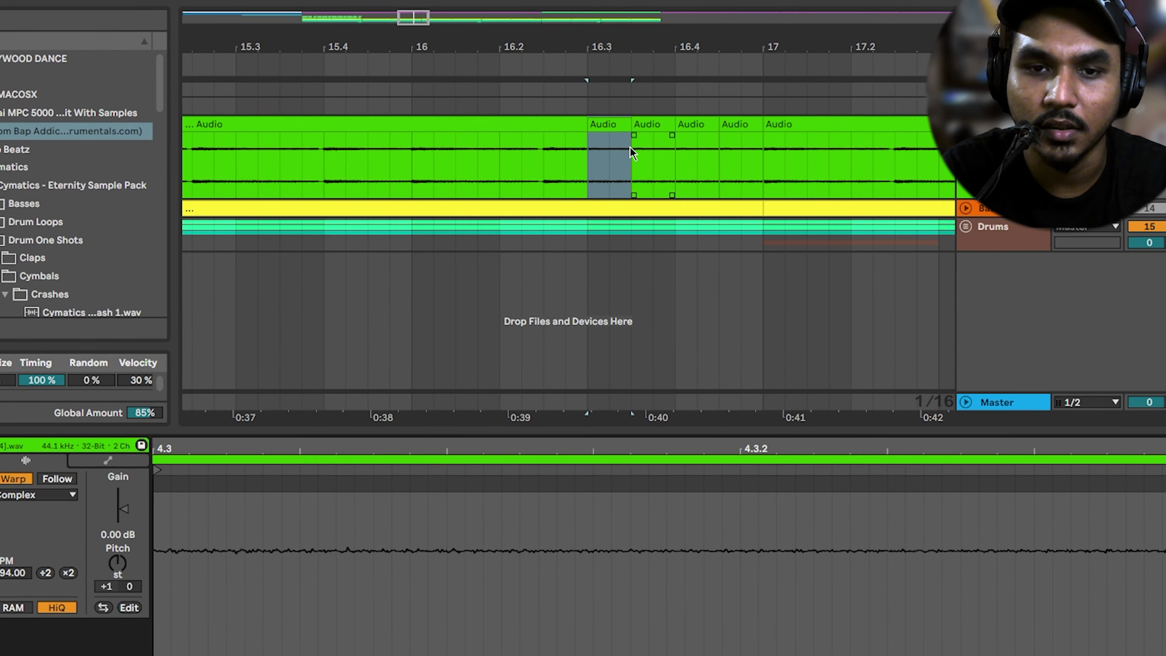
click(595, 130)
click(647, 119)
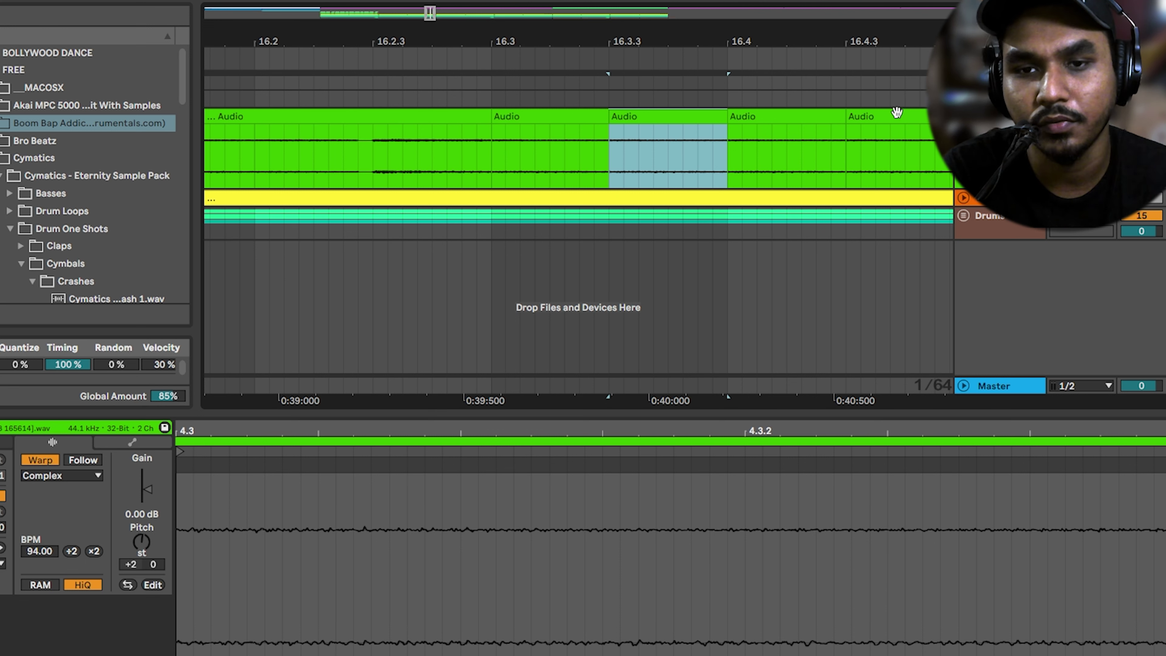
click(490, 143)
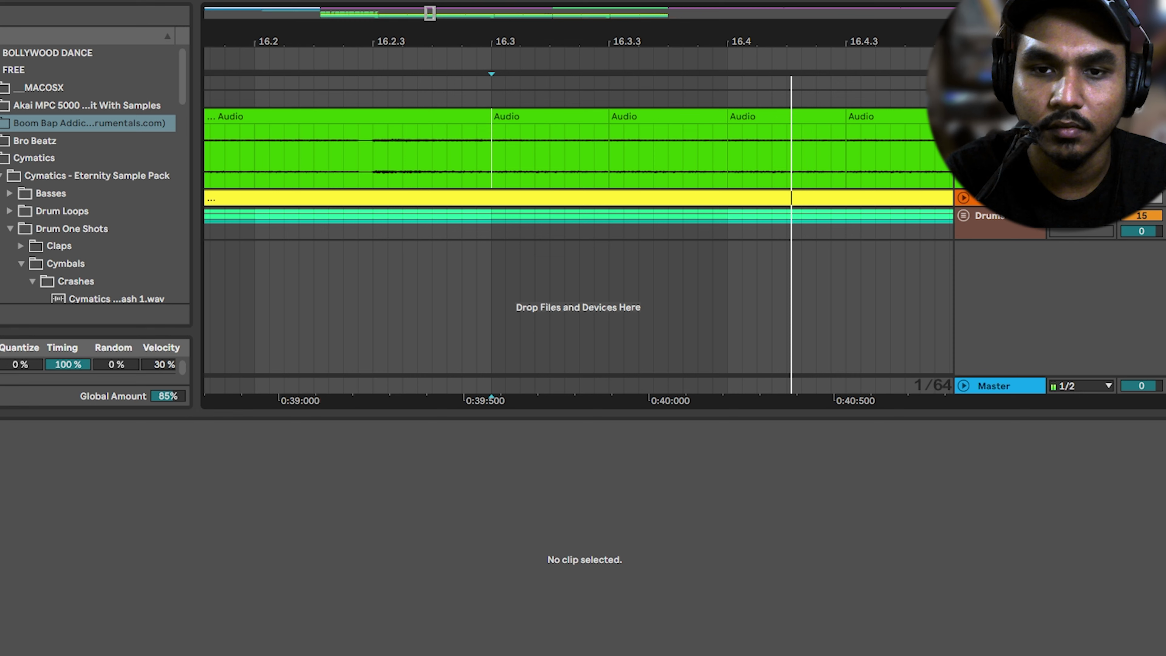
Display the Bass track's device chain beneath the arrangement and play its pattern from bar 9.
drag(688, 42, 753, 5)
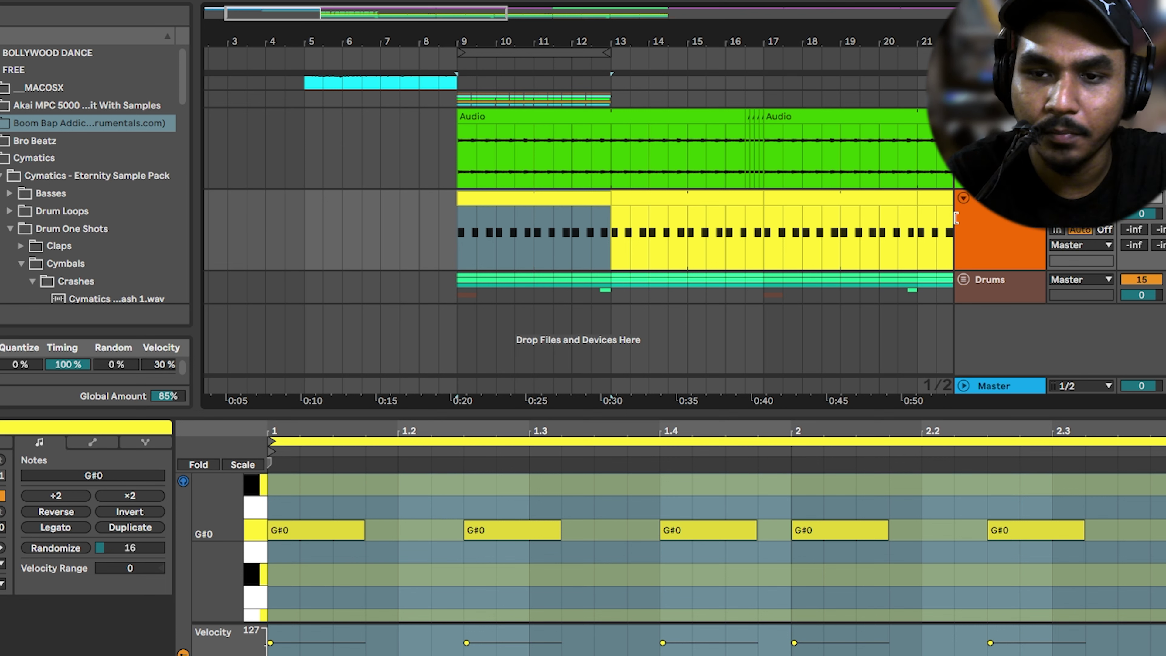
click(987, 211)
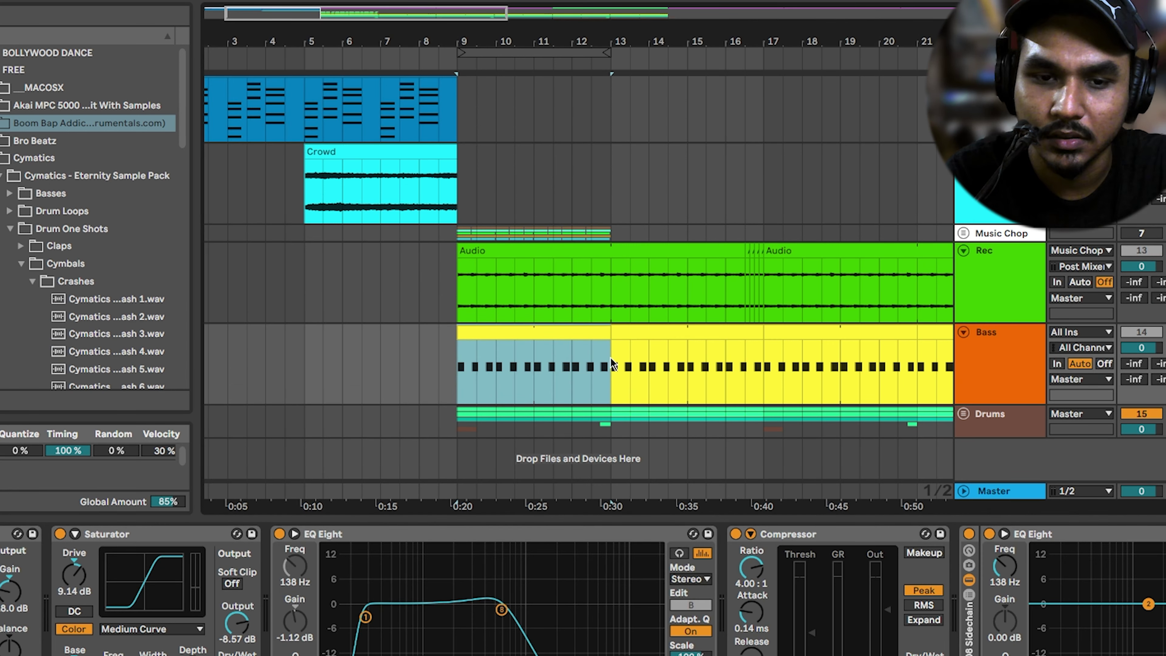
scroll(7, 643, left, 5)
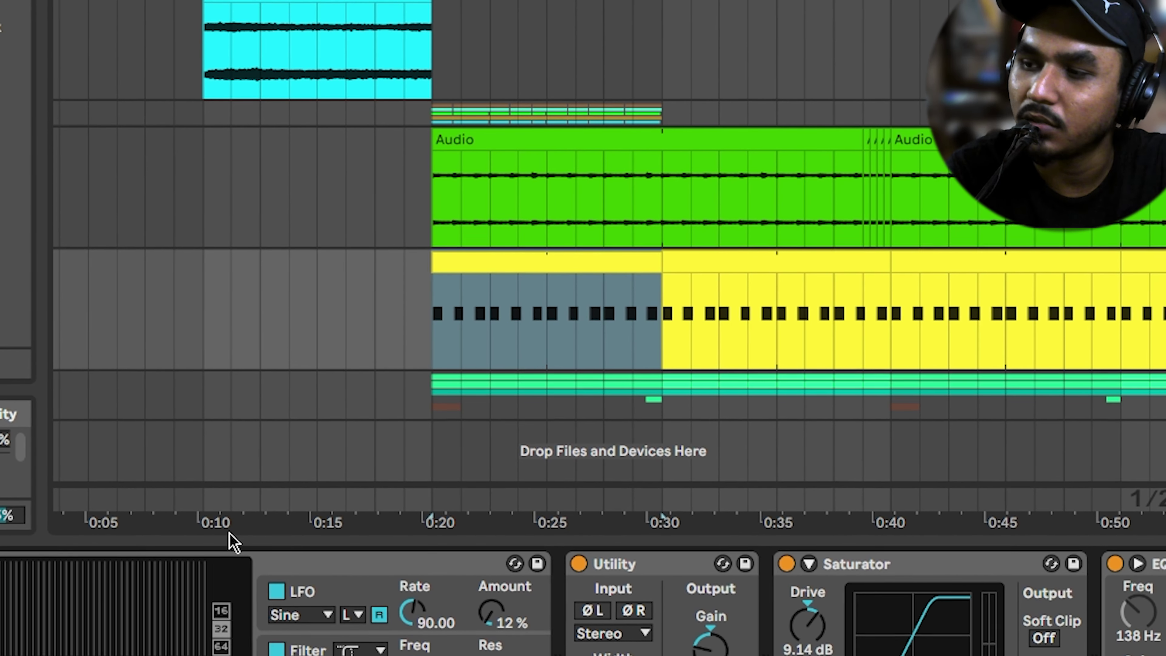
key(space)
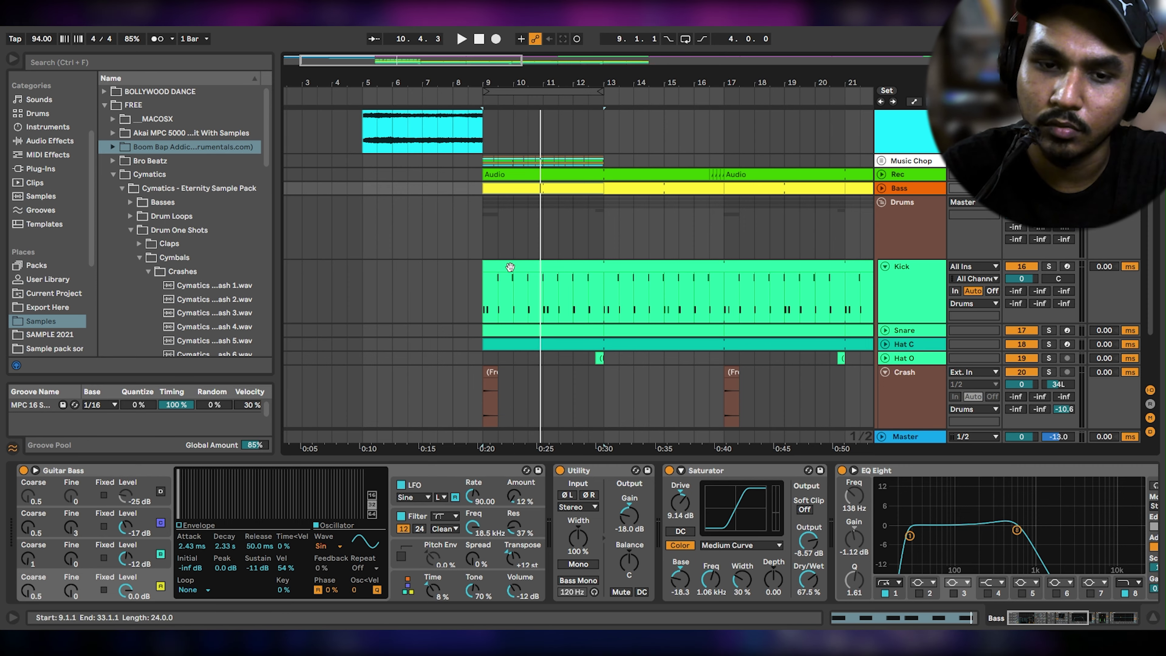
Open the Kick clip, and unfold the Snare track to examine its snare39 sampler and effects.
double_click(510, 267)
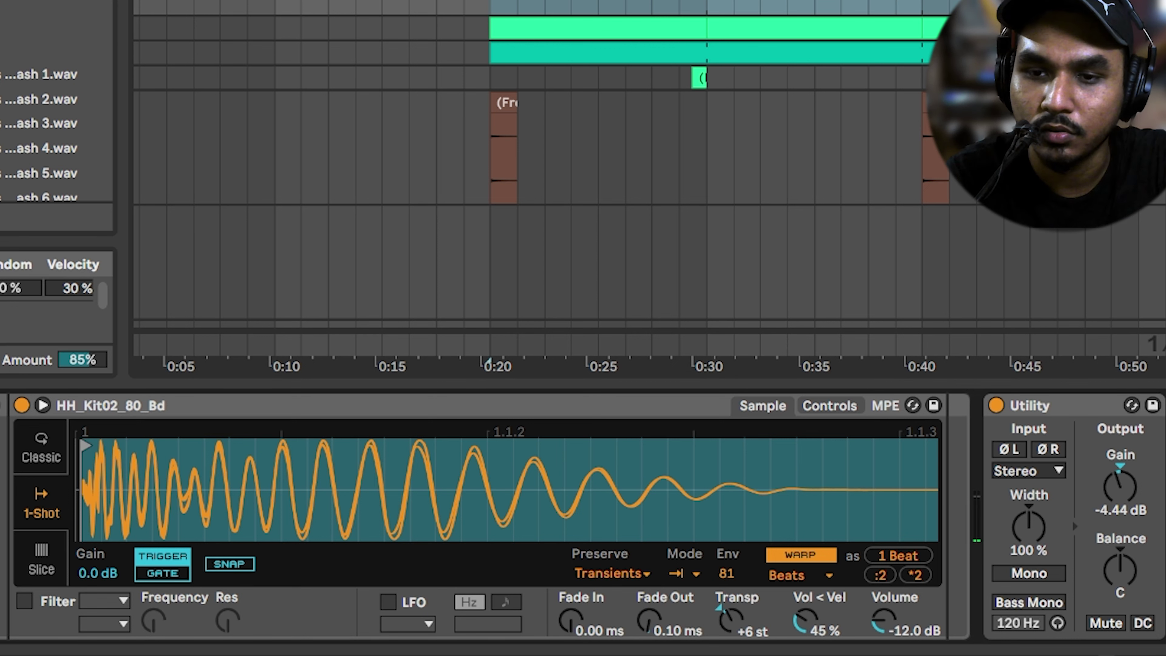
key(u)
key(Down)
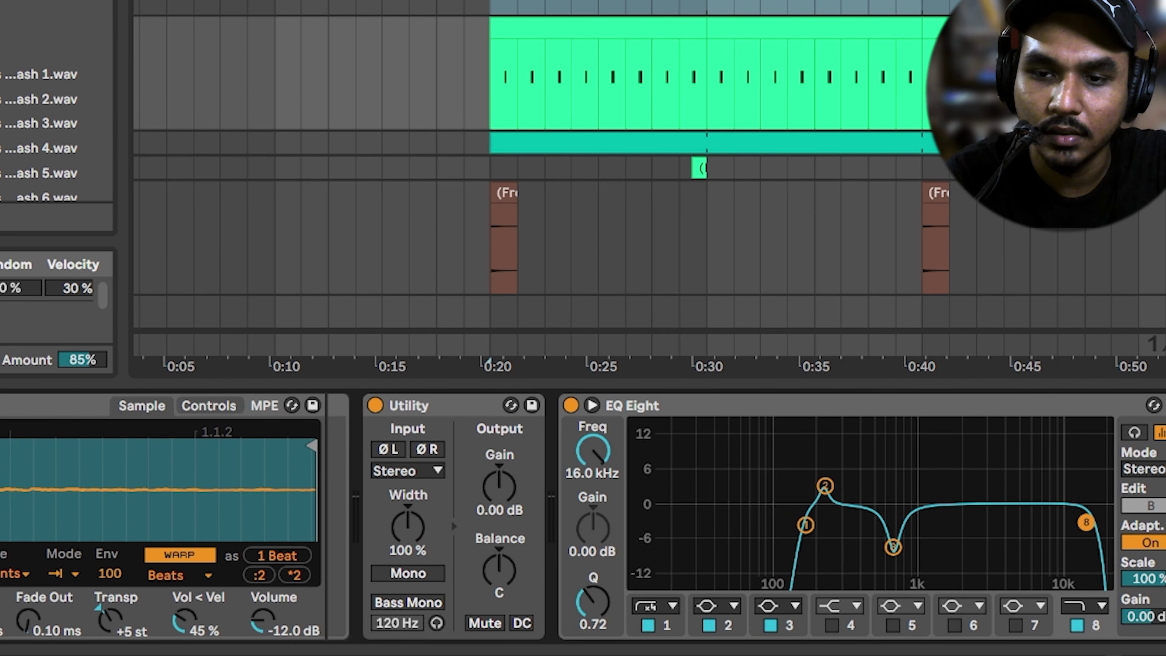
scroll(583, 516, left, 5)
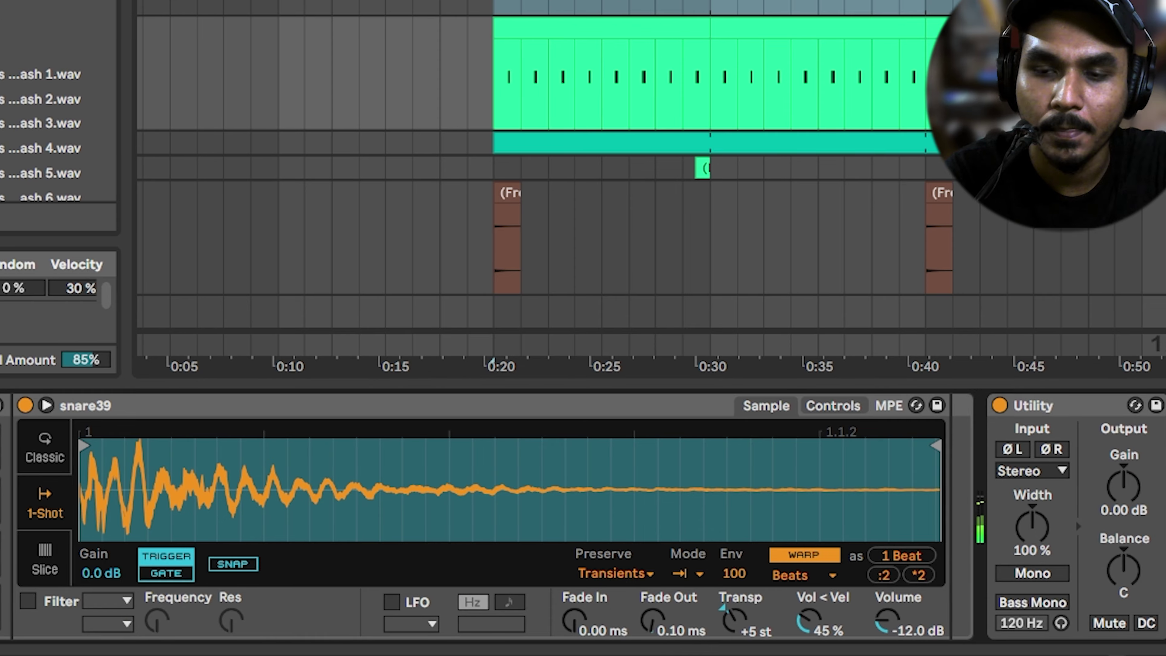
Unfold the Hat C track to examine its hihat1 sampler and effects, and play the hi-hat pattern.
scroll(596, 170, down, 2)
key(u)
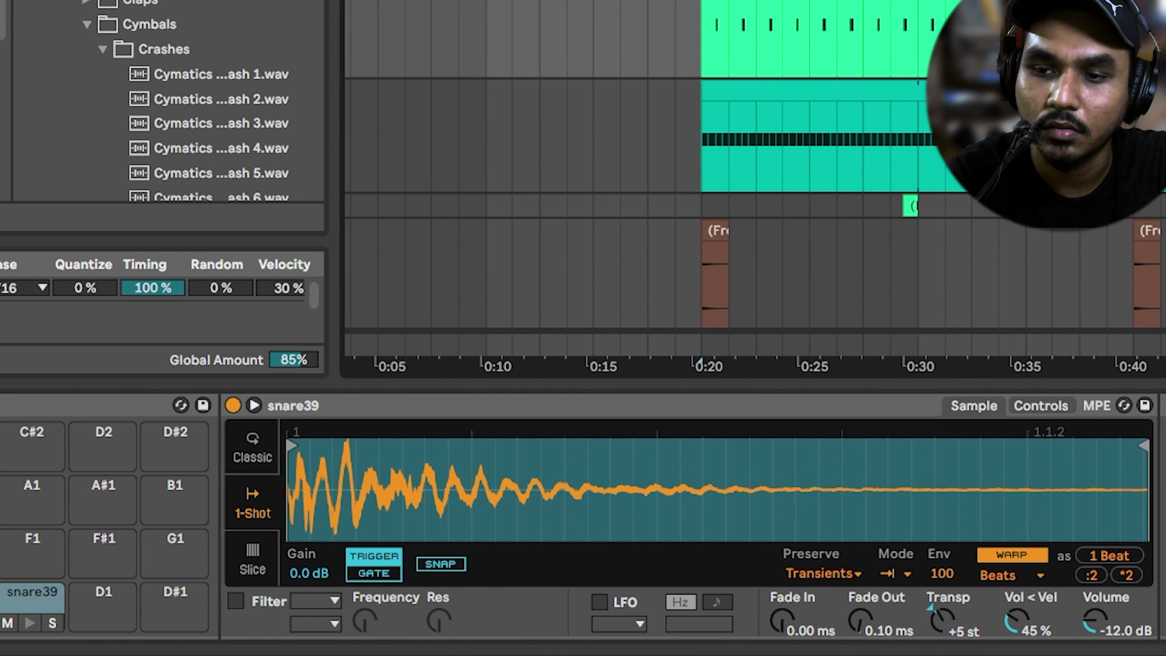
scroll(596, 170, down, 4)
key(Down)
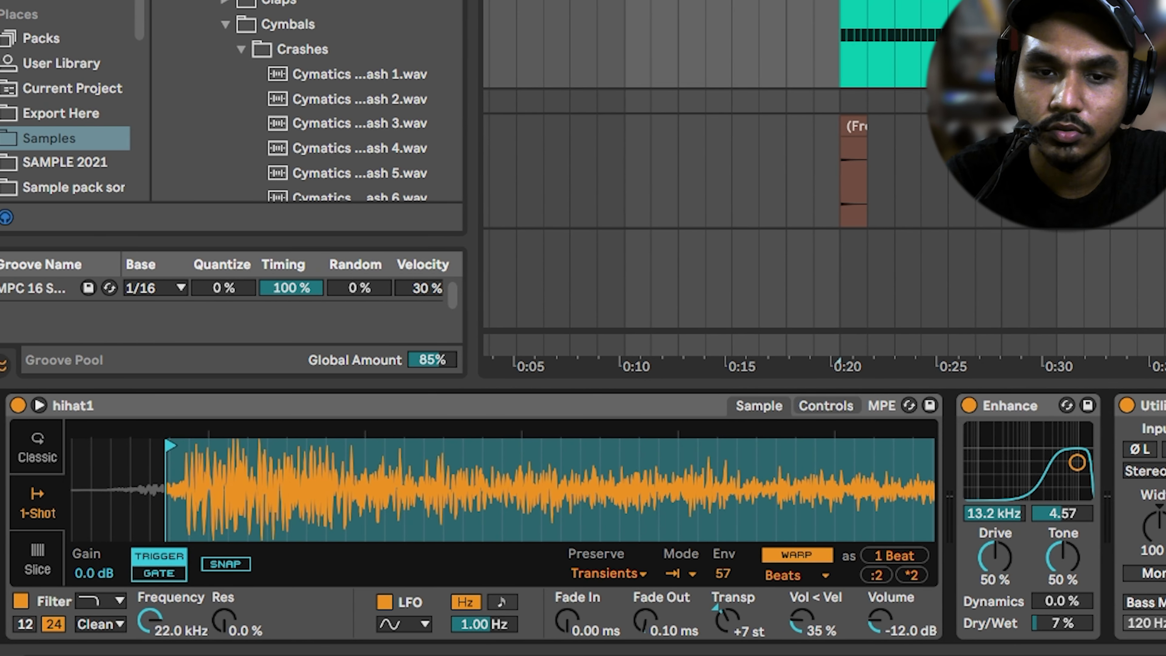
key(space)
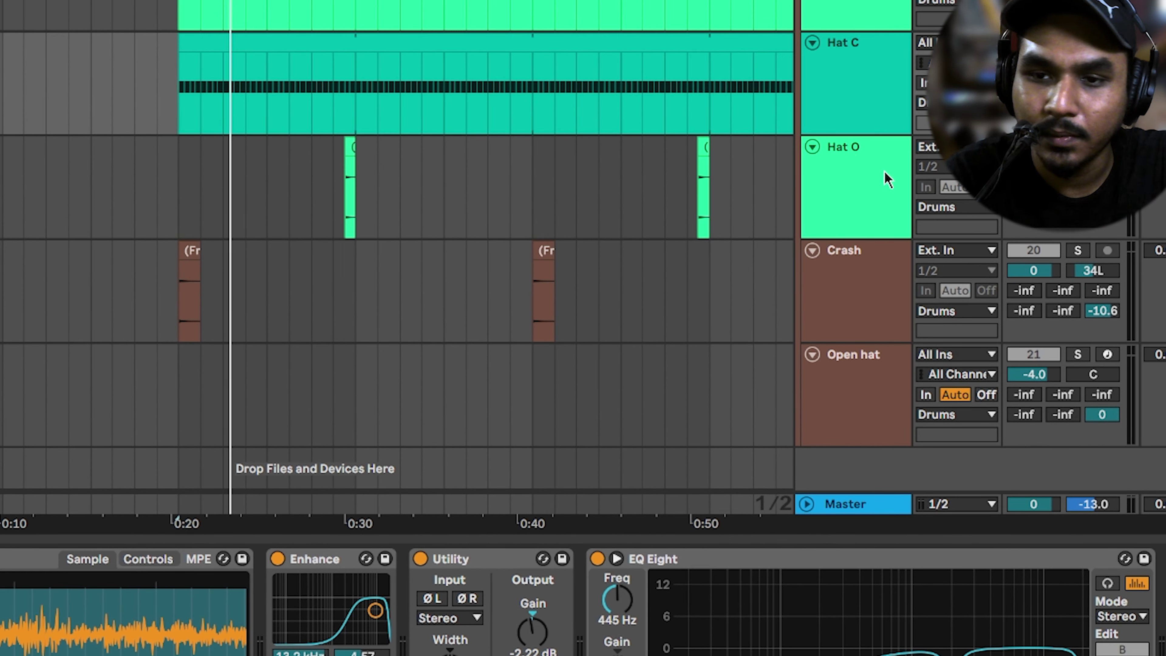
Select the Hat O clip just before 0:30 and play the arrangement from it.
click(898, 216)
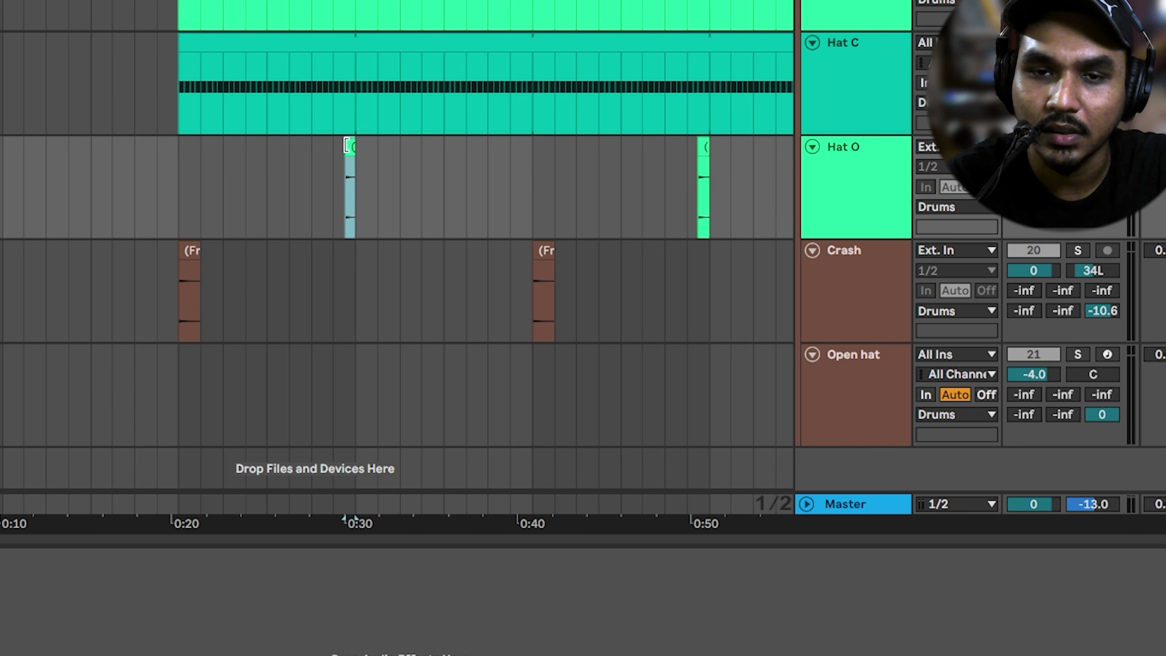
key(plus)
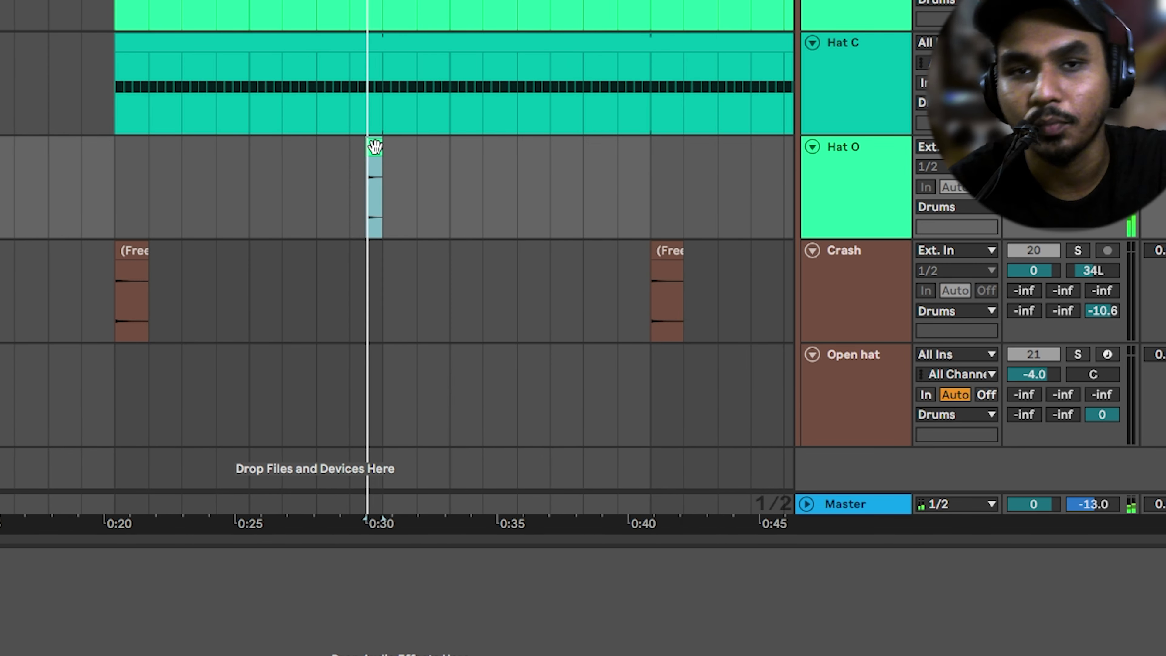
key(space)
Solo the Crash track and play its first clip at 0:20.
click(138, 251)
click(1074, 250)
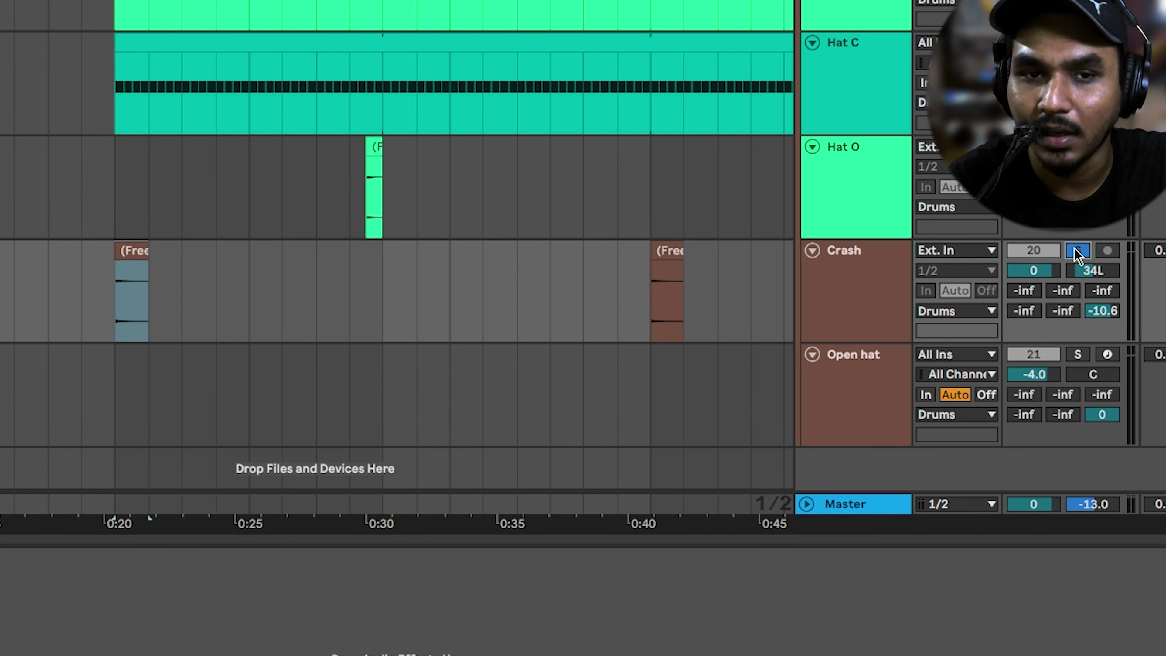
key(space)
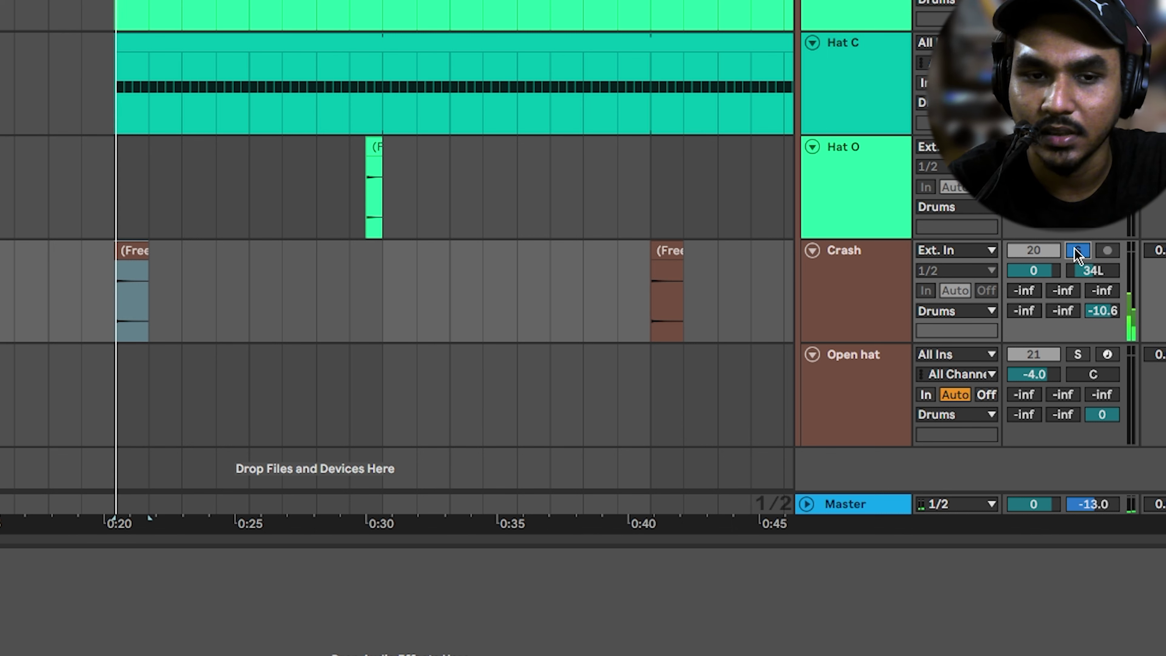
Solo the Open hat track and open its MIDI clip between 1:00 and 1:20 to examine the notes.
key(minus)
click(538, 343)
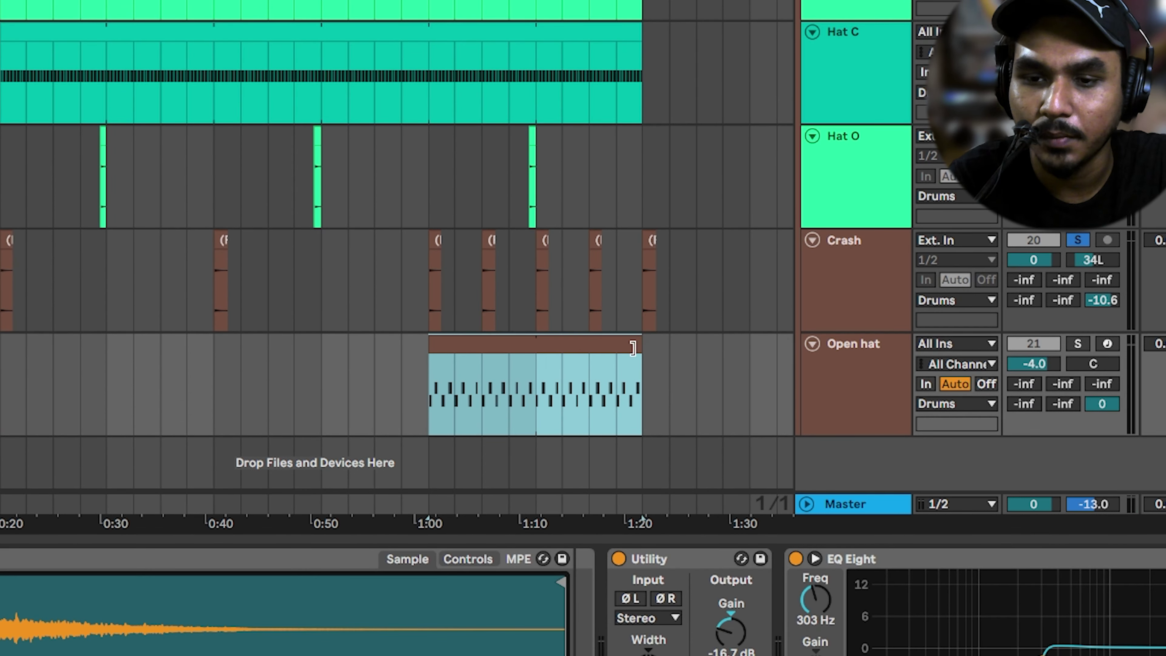
click(1079, 346)
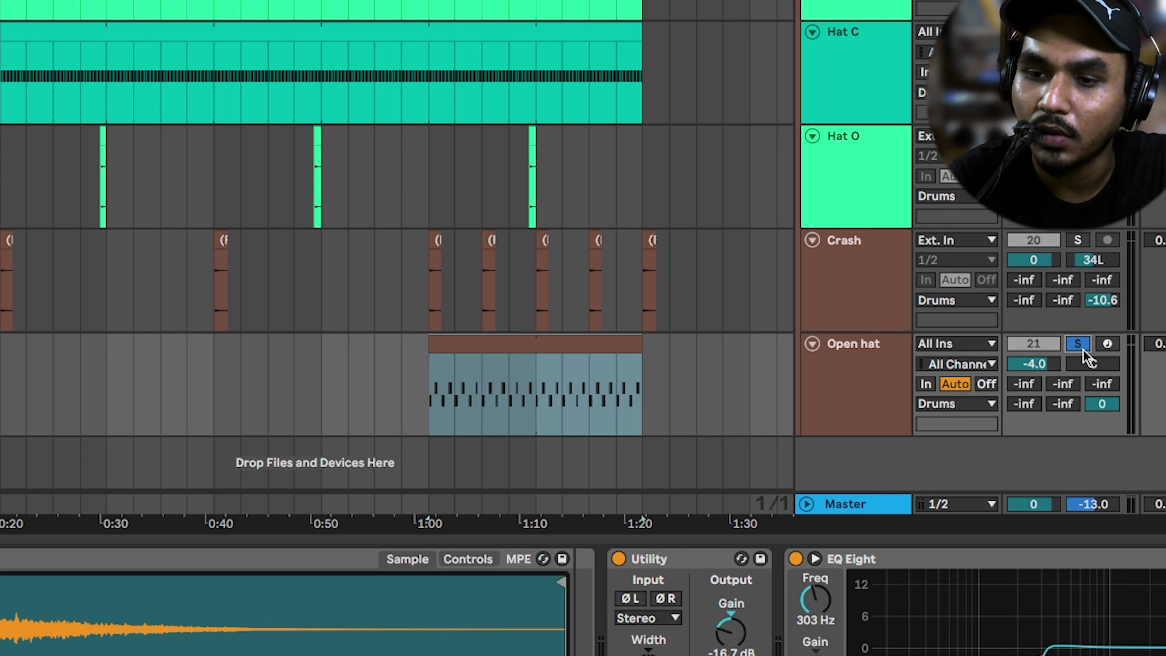
double_click(551, 347)
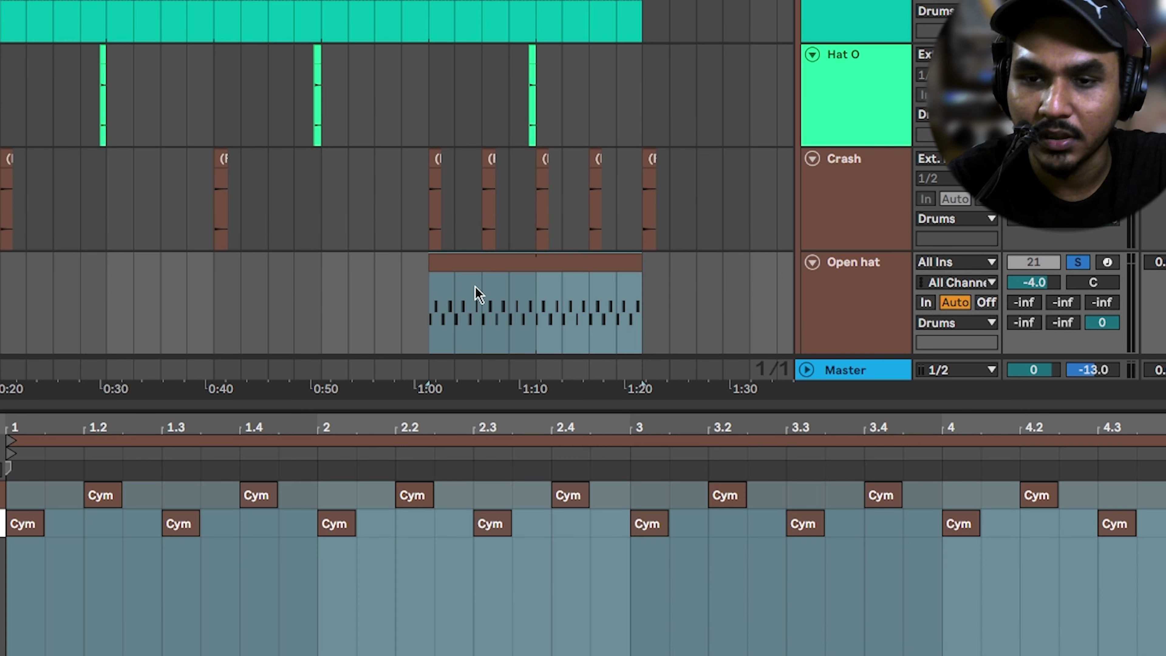
Play the Open hat pattern, and replay it with the track's Eternity Open Hihat 8 device chain displayed.
key(space)
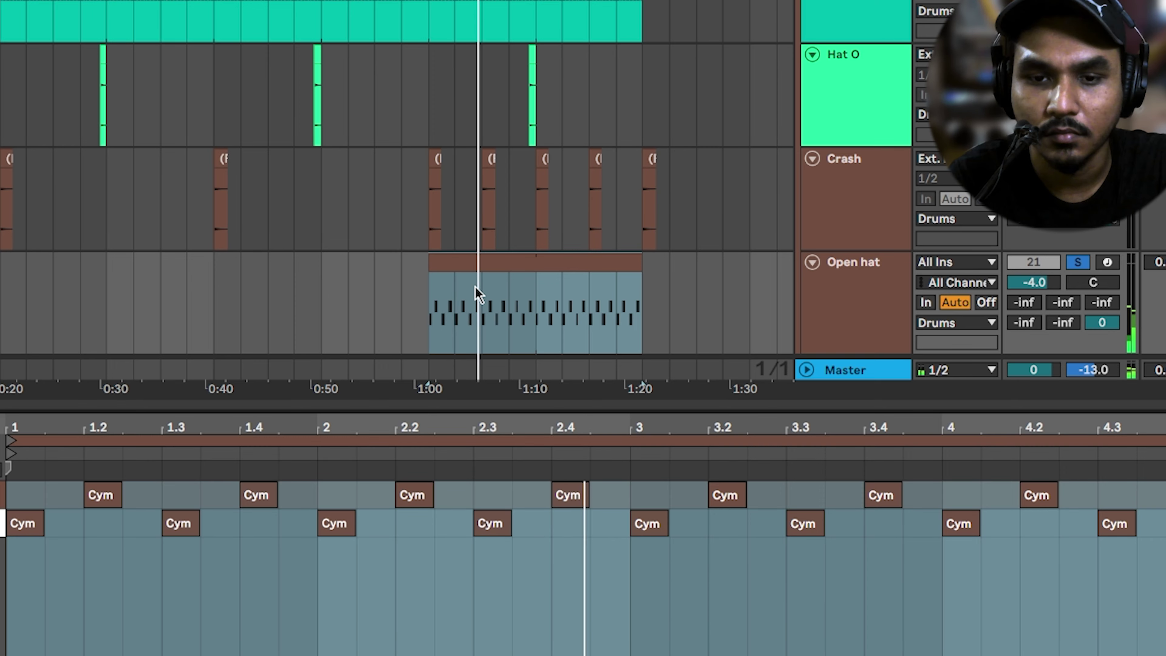
key(shift+Tab)
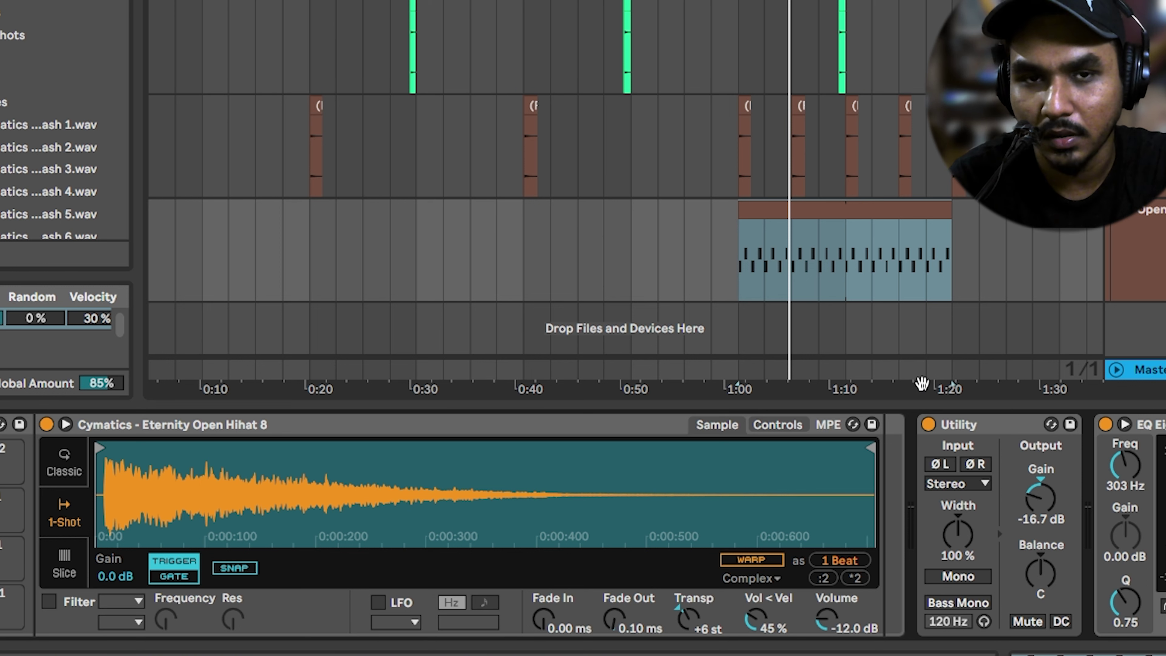
key(space)
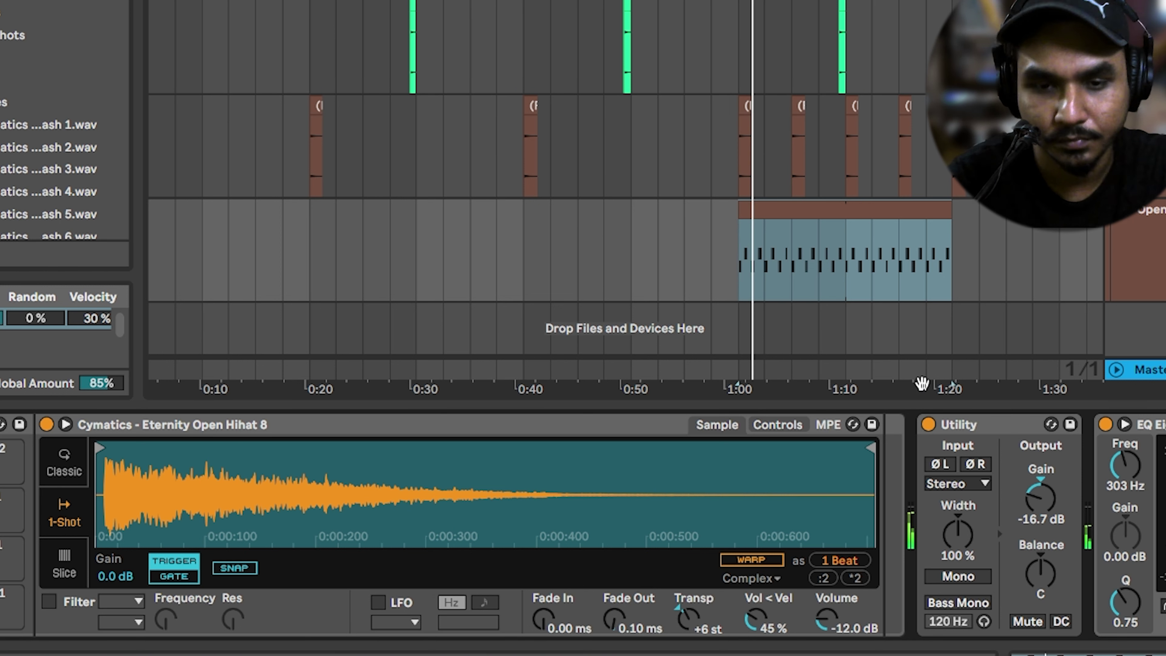